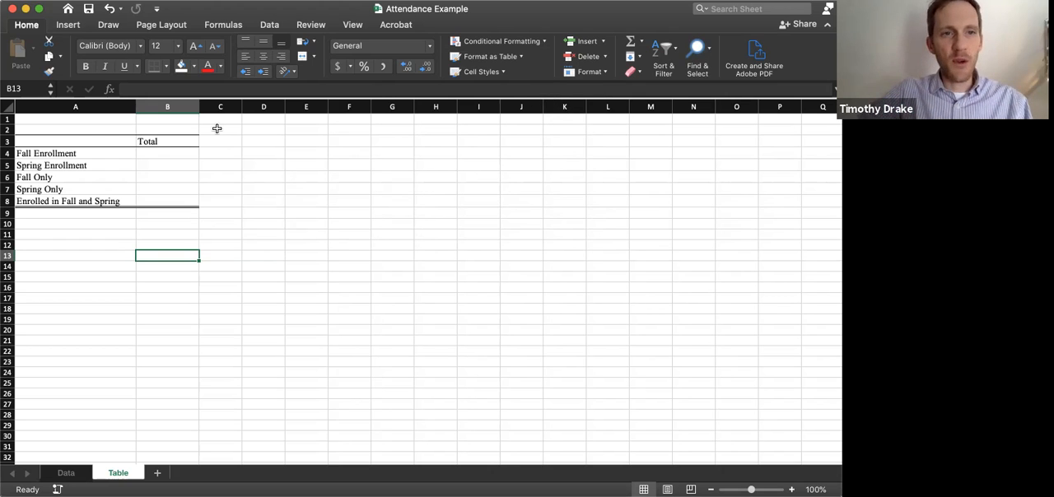
{"action": "left_click", "coordinate": [76, 141]}
{"action": "left_click_drag", "start_coordinate": [148, 170], "coordinate": [152, 202]}
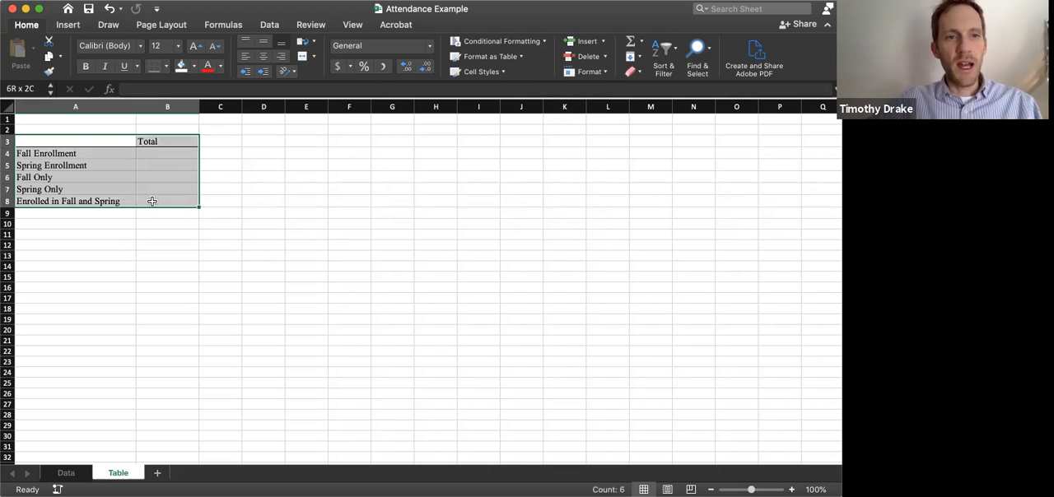
{"action": "left_click", "coordinate": [154, 235]}
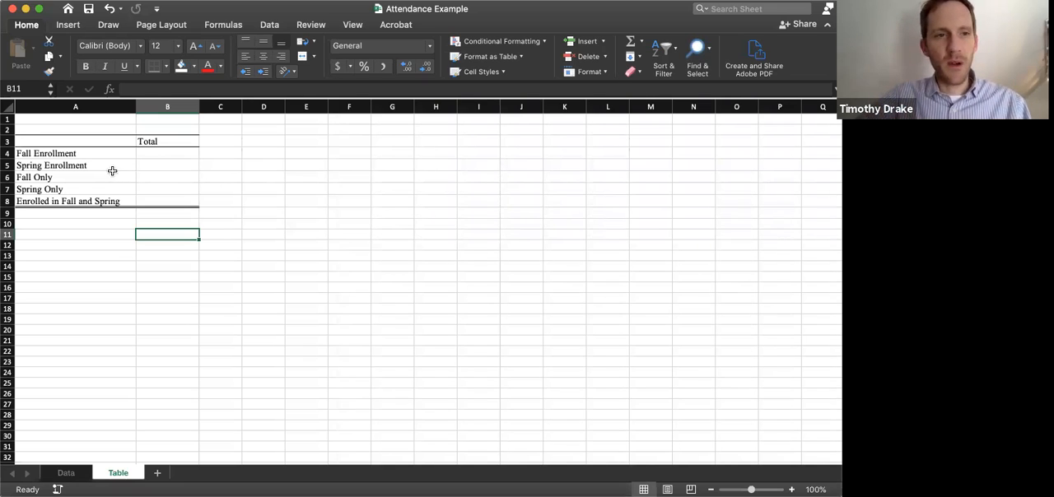
Enter a COUNTA formula over Data!A2:A120 in cell B4 to total the fall enrollment
{"action": "left_click", "coordinate": [172, 154]}
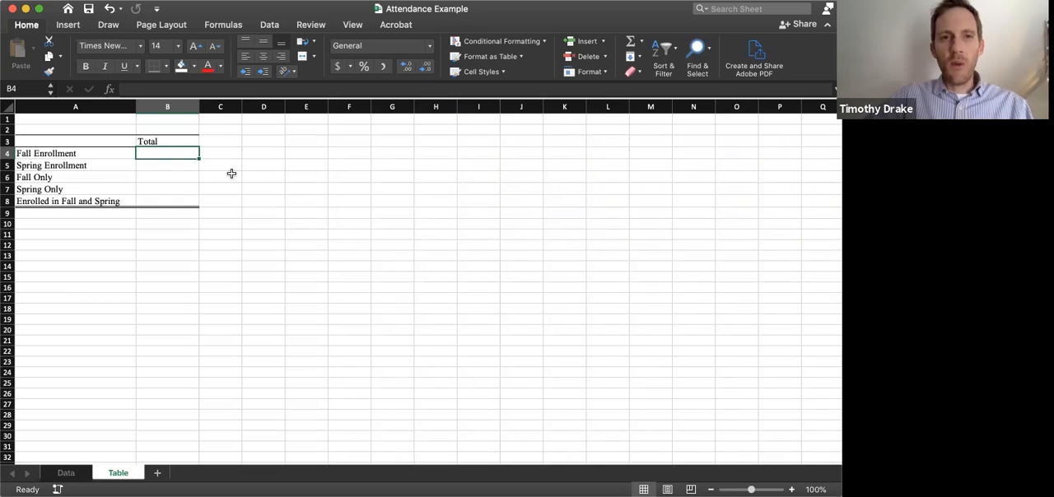
{"action": "type", "text": "="}
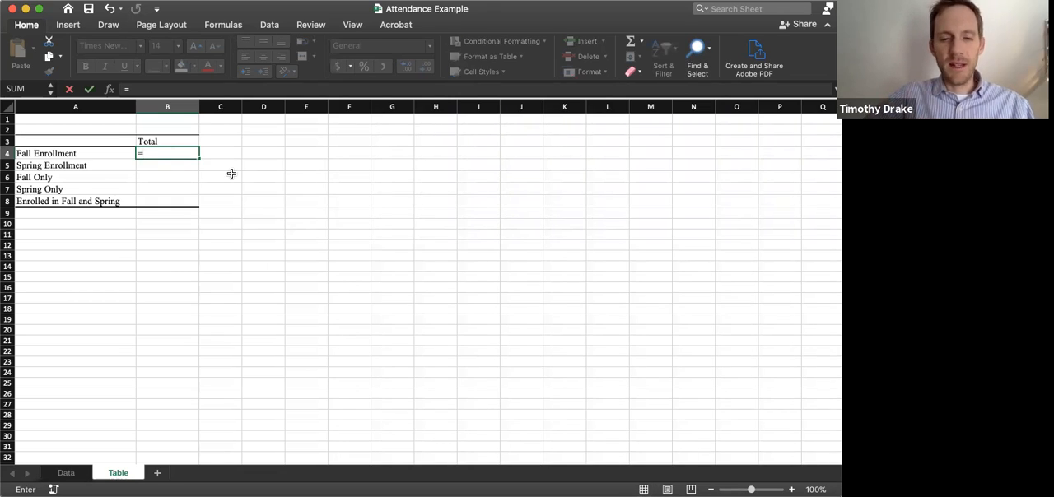
{"action": "type", "text": "counta"}
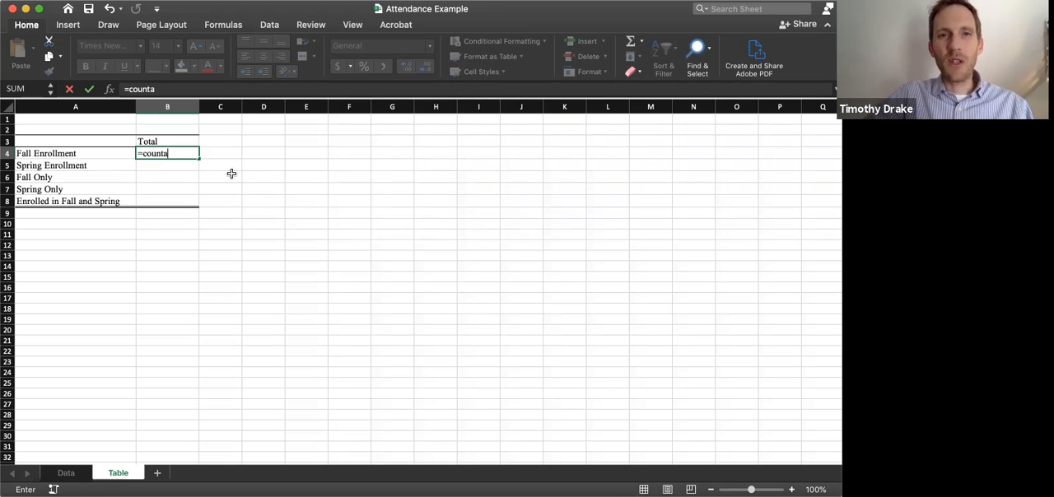
{"action": "type", "text": "("}
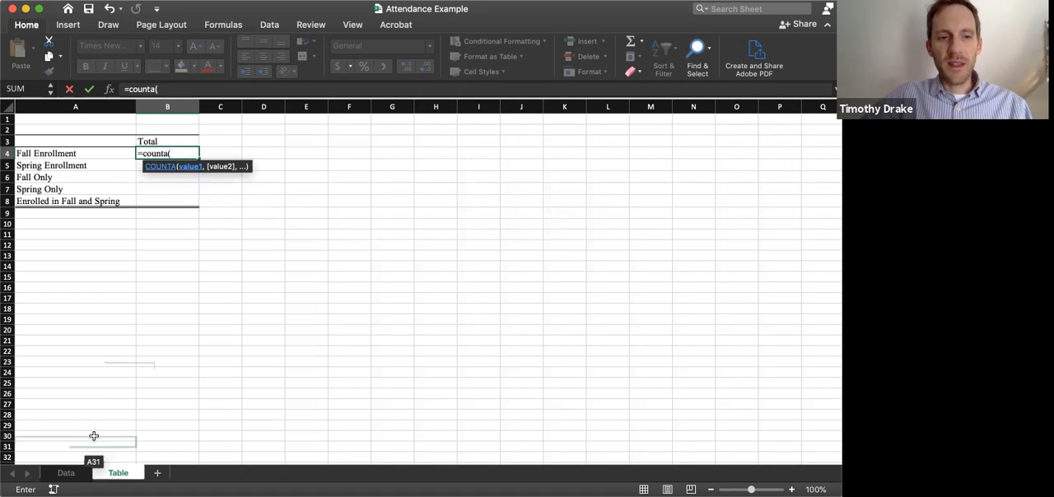
{"action": "left_click", "coordinate": [64, 474]}
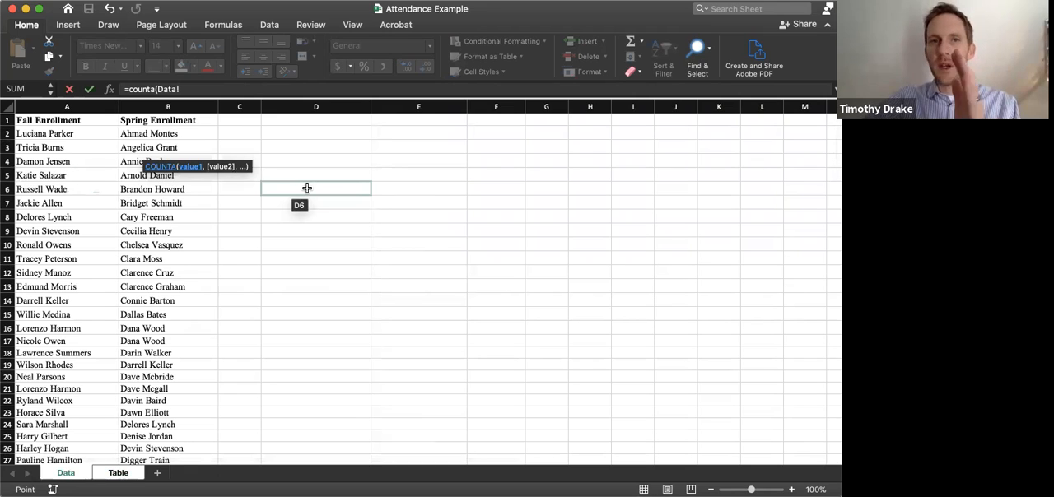
{"action": "left_click", "coordinate": [65, 135]}
{"action": "left_click_drag", "start_coordinate": [65, 134], "coordinate": [77, 428]}
{"action": "type", "text": ")"}
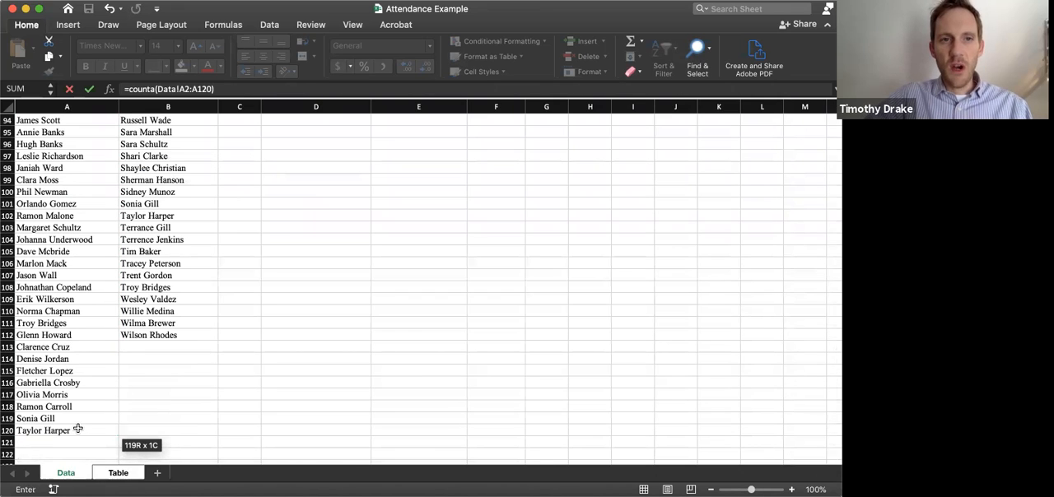
{"action": "key", "text": "Return"}
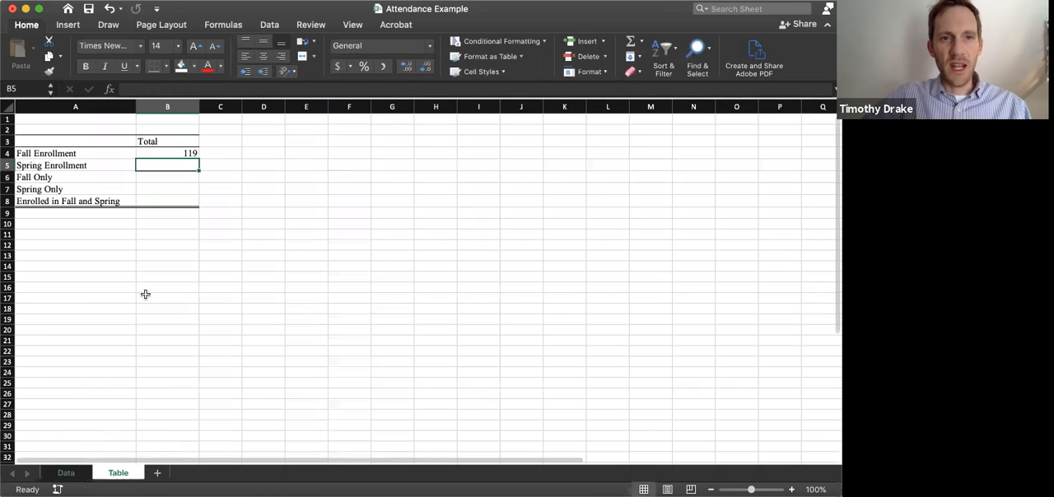
{"action": "left_click", "coordinate": [182, 156]}
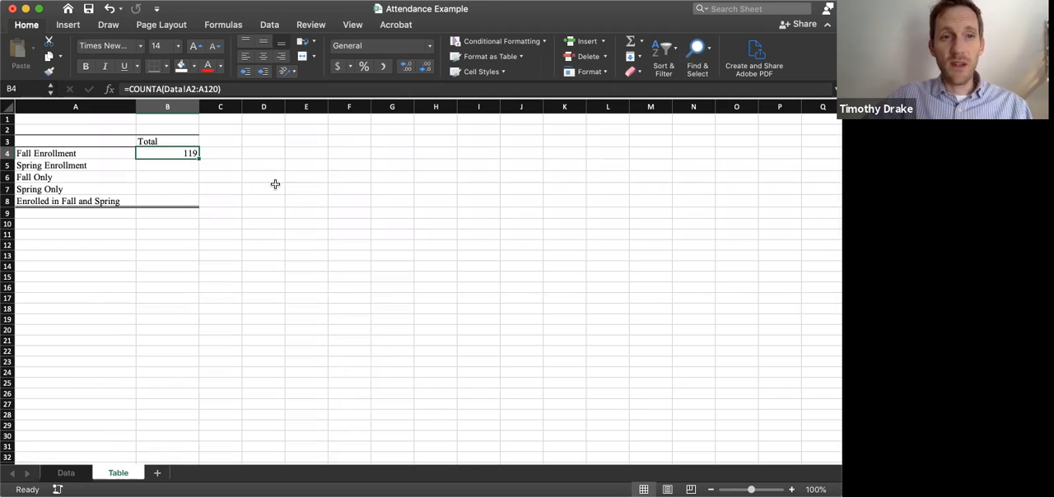
Enter a COUNTA formula over Data!B2:B112 in cell B5 to total the spring enrollment
{"action": "left_click", "coordinate": [180, 166]}
{"action": "type", "text": "="}
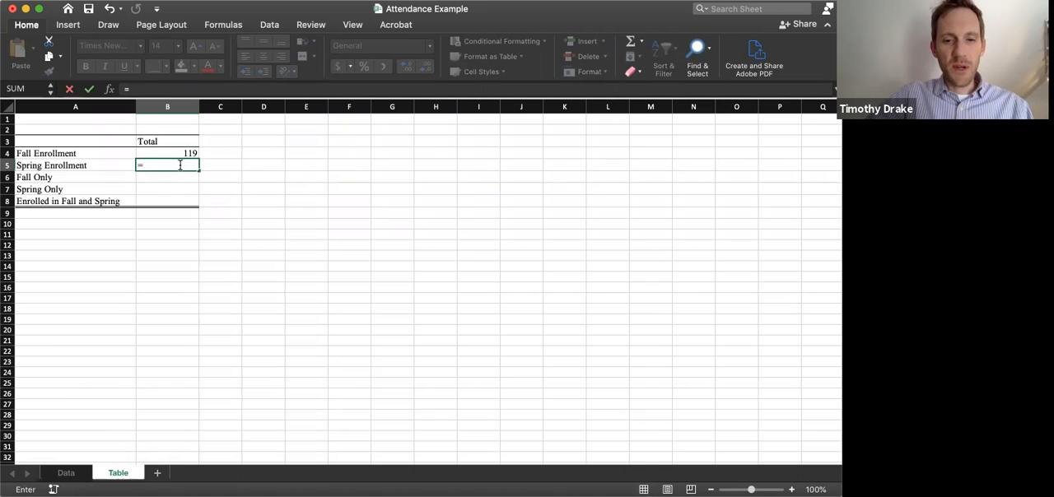
{"action": "type", "text": "counta"}
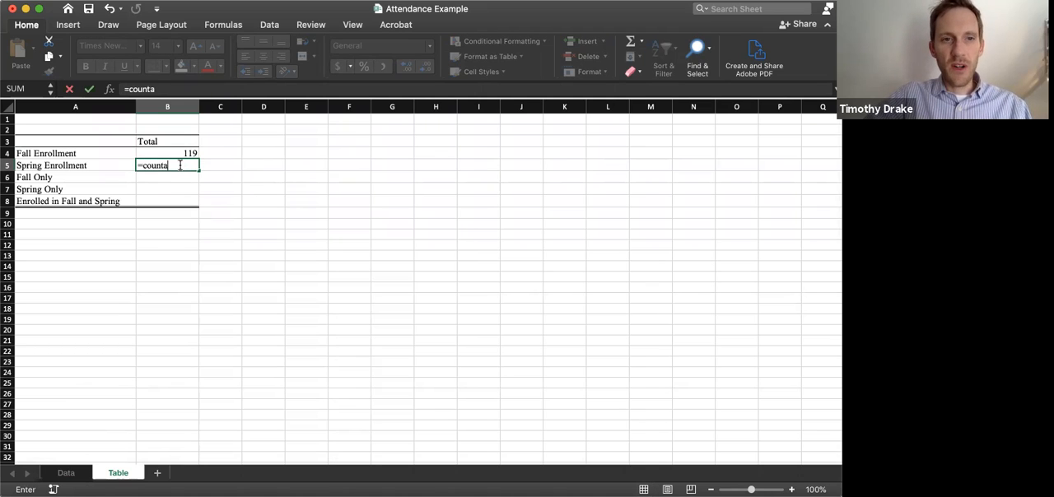
{"action": "type", "text": "("}
{"action": "left_click", "coordinate": [65, 473]}
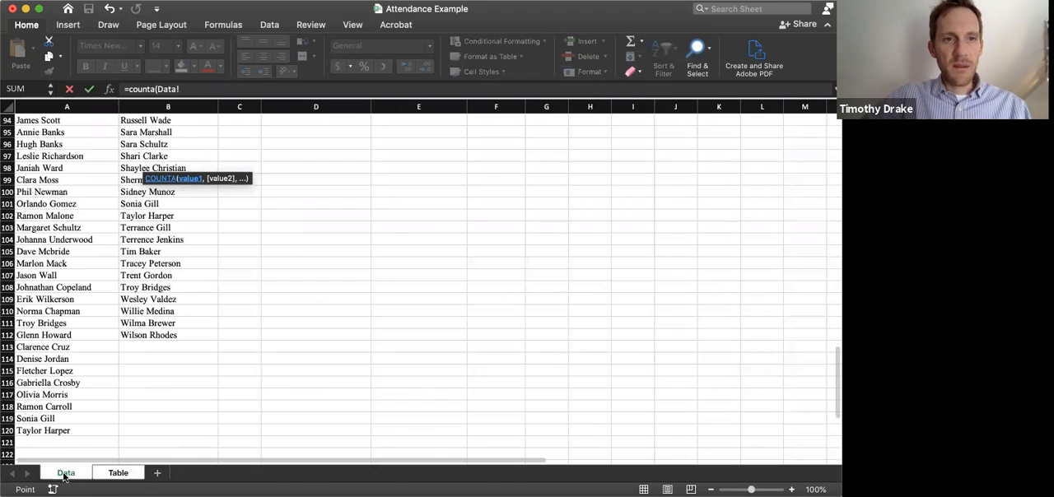
{"action": "scroll", "coordinate": [162, 192], "scroll_direction": "up", "scroll_amount": 20}
{"action": "left_click_drag", "start_coordinate": [148, 134], "coordinate": [154, 364]}
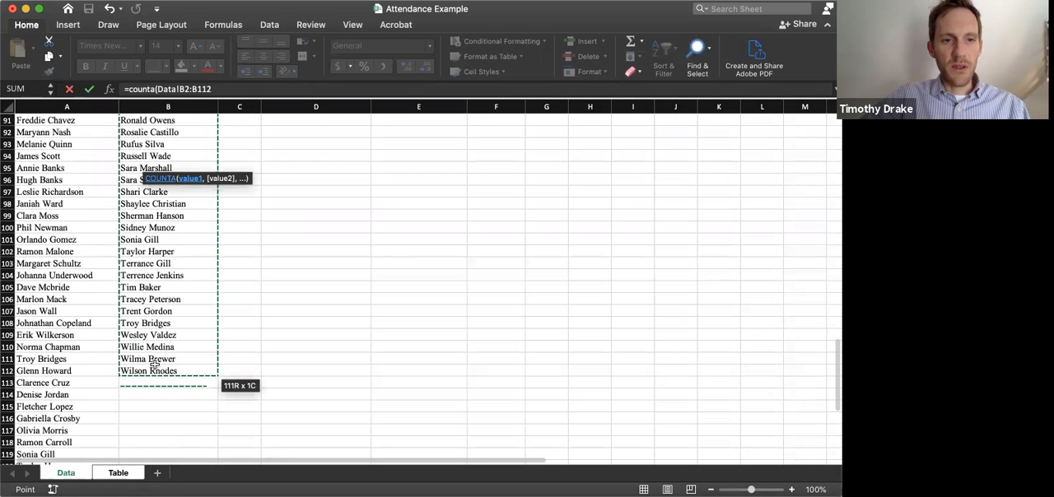
{"action": "key", "text": "Return"}
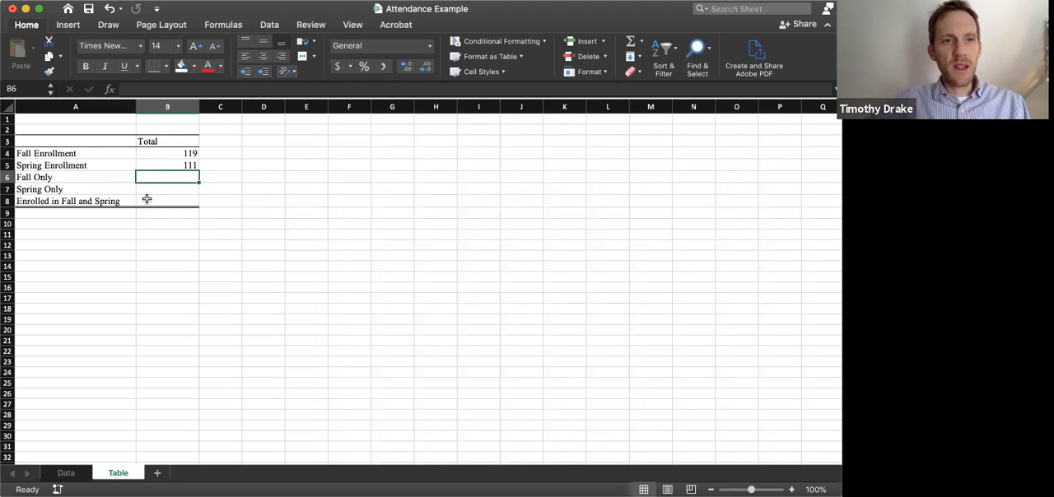
Add filters to the Fall Enrollment and Spring Enrollment headers on the Data sheet
{"action": "left_click", "coordinate": [65, 471]}
{"action": "scroll", "coordinate": [119, 237], "scroll_direction": "up", "scroll_amount": 10}
{"action": "left_click_drag", "start_coordinate": [60, 121], "coordinate": [146, 121]}
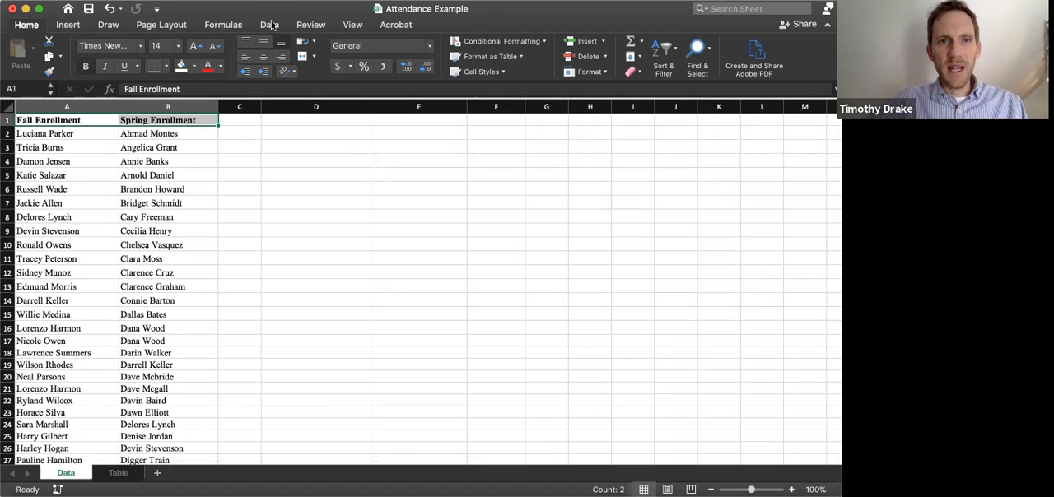
{"action": "left_click", "coordinate": [271, 25]}
{"action": "left_click", "coordinate": [231, 52]}
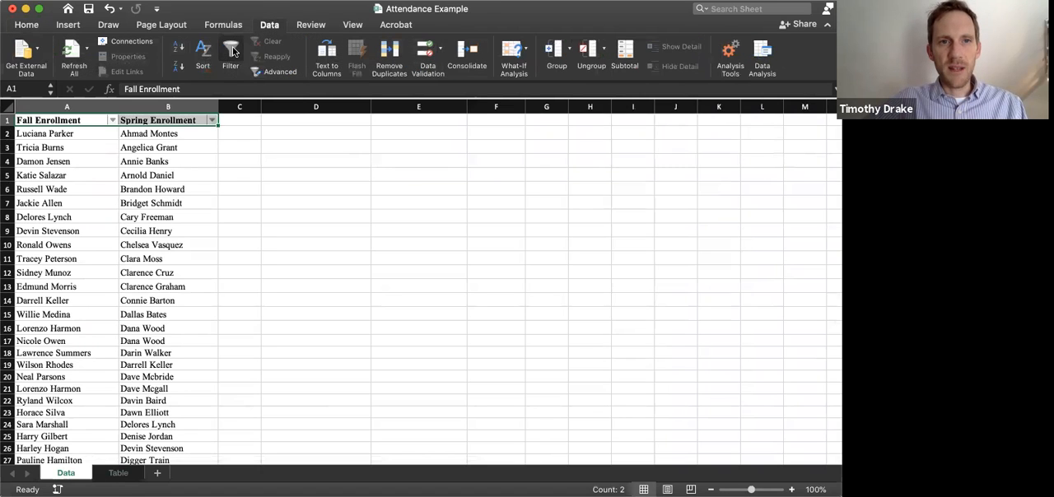
{"action": "left_click", "coordinate": [109, 149]}
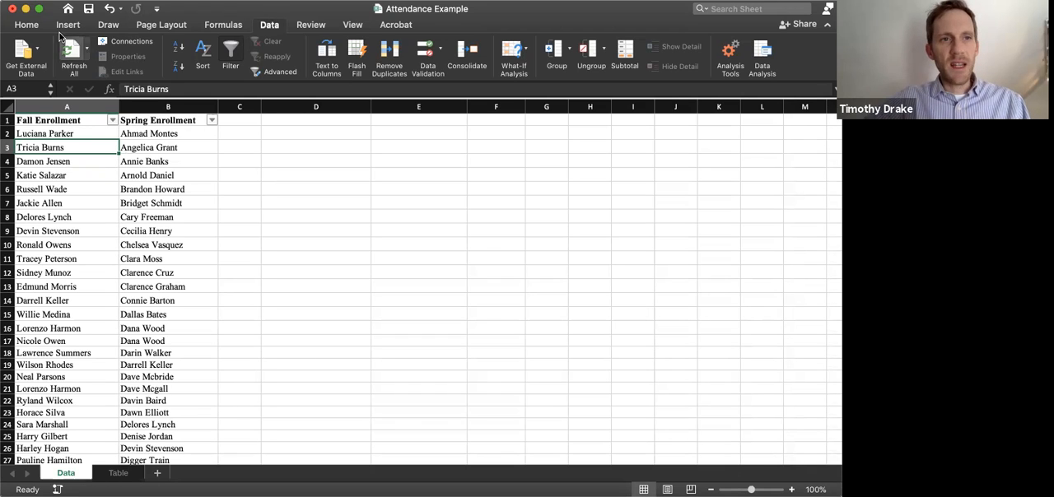
Create a classic conditional formatting rule for A2:B120 that marks duplicate values with Green Fill with Dark Green Text
{"action": "left_click", "coordinate": [25, 27]}
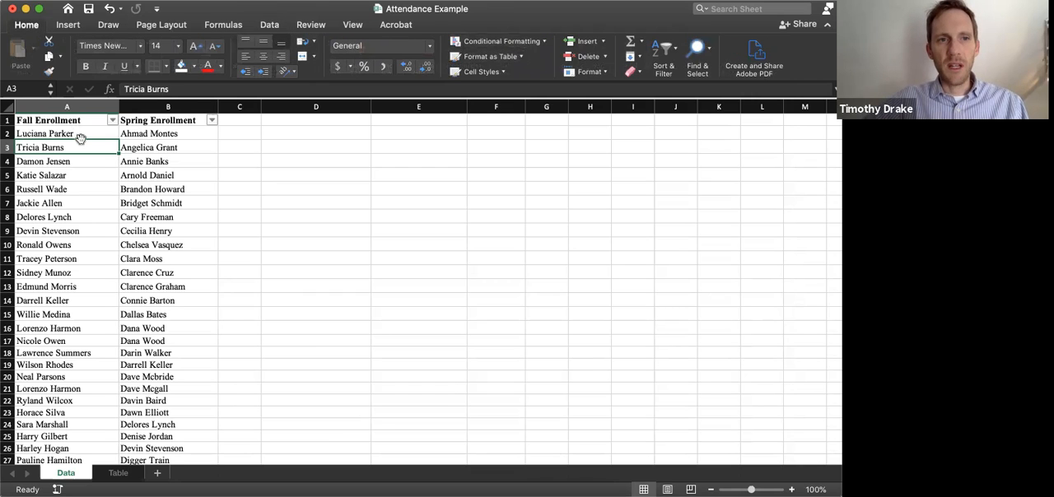
{"action": "left_click", "coordinate": [65, 134]}
{"action": "left_click_drag", "start_coordinate": [174, 195], "coordinate": [200, 447]}
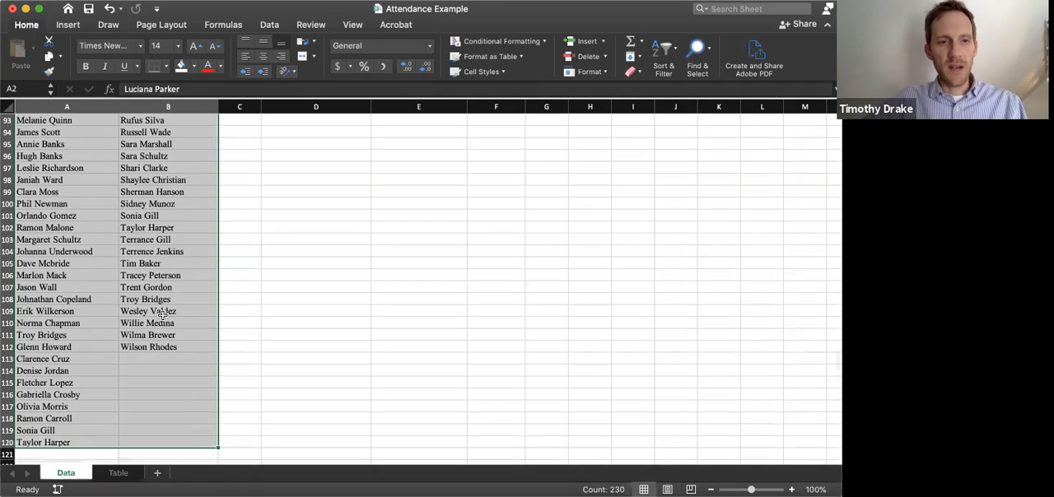
{"action": "scroll", "coordinate": [162, 316], "scroll_direction": "up", "scroll_amount": 20}
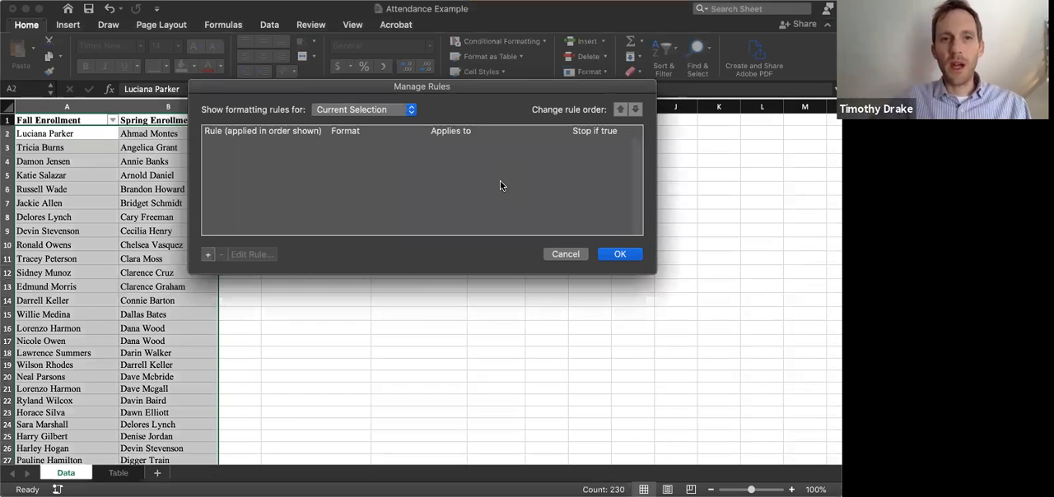
{"action": "left_click", "coordinate": [207, 255]}
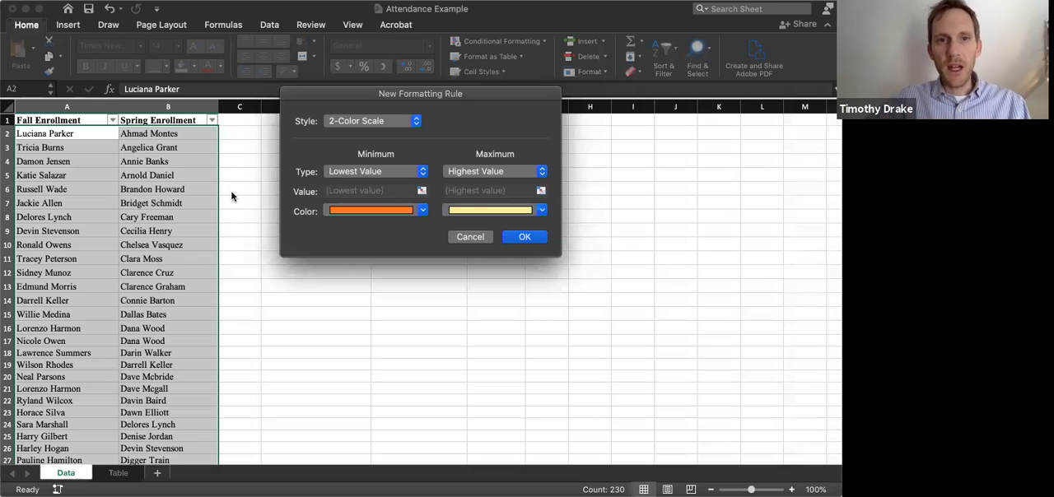
{"action": "left_click", "coordinate": [416, 121]}
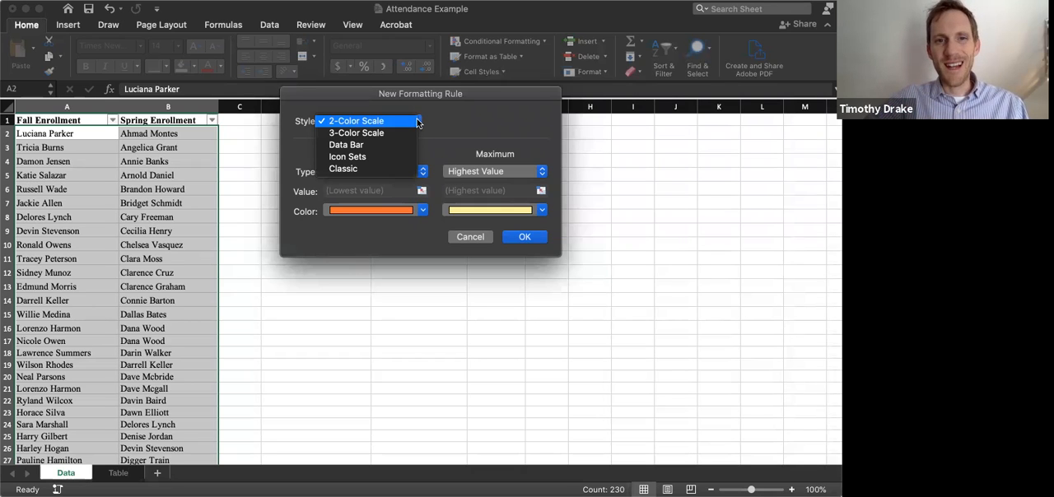
{"action": "left_click", "coordinate": [395, 165]}
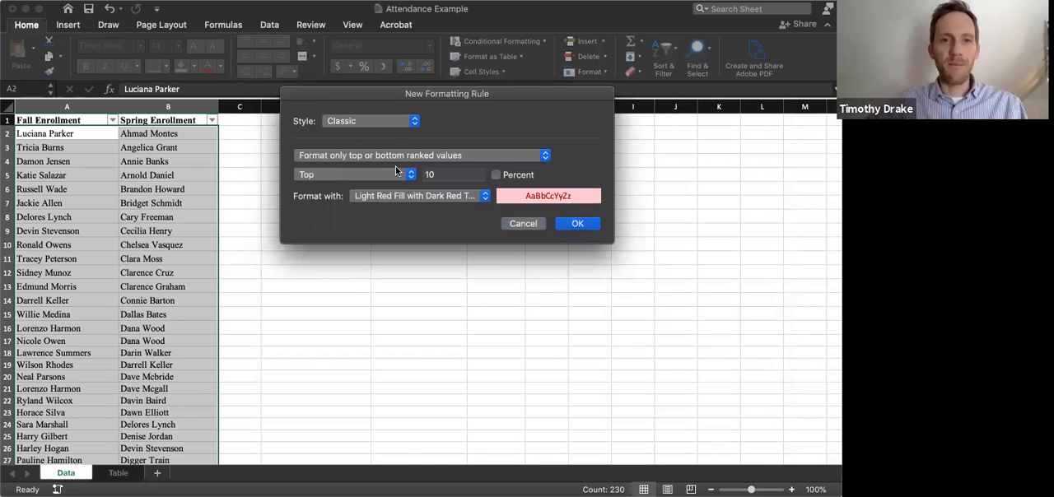
{"action": "left_click", "coordinate": [545, 154]}
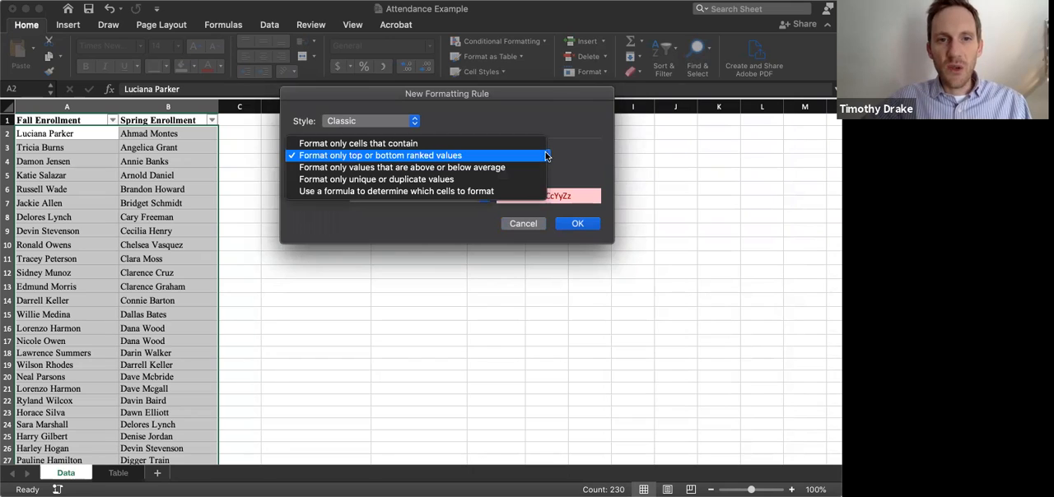
{"action": "left_click", "coordinate": [497, 178]}
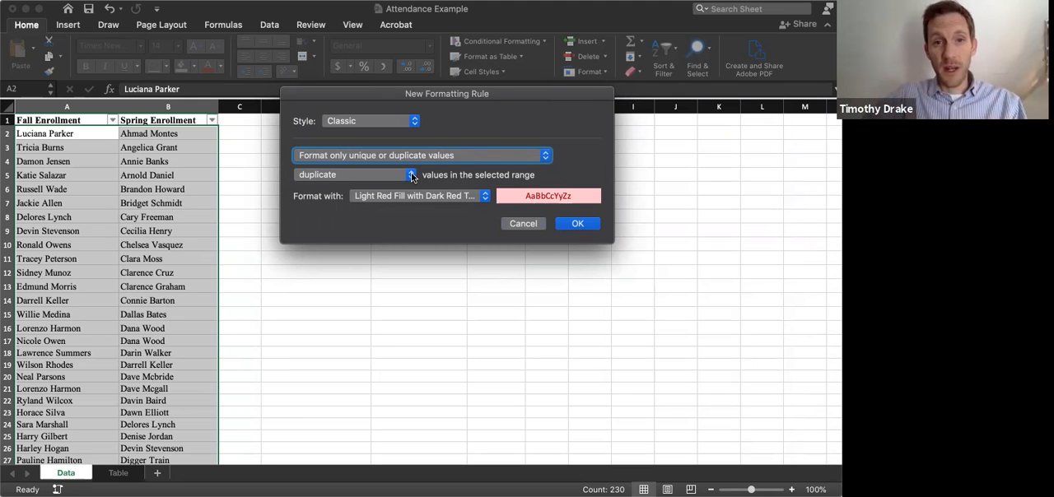
{"action": "left_click", "coordinate": [484, 196]}
{"action": "left_click", "coordinate": [457, 220]}
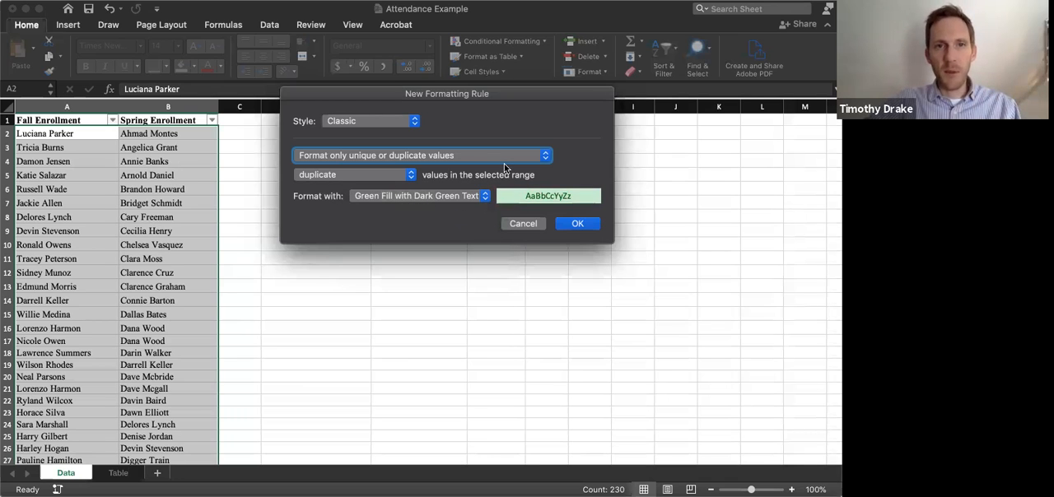
{"action": "left_click", "coordinate": [575, 225]}
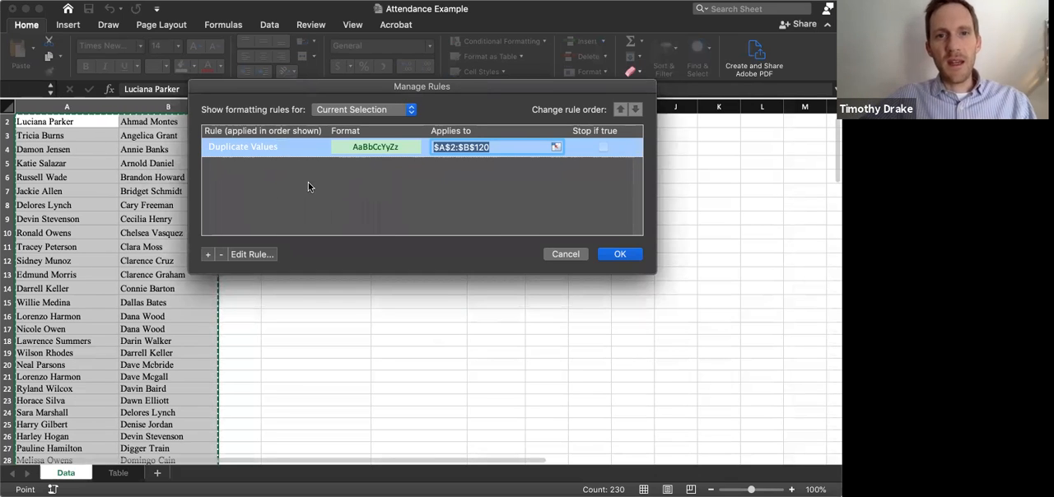
Add a second classic rule marking unique values in A2:B120 with light red fill and dark red text, and apply both rules
{"action": "left_click", "coordinate": [209, 254]}
{"action": "left_click", "coordinate": [415, 120]}
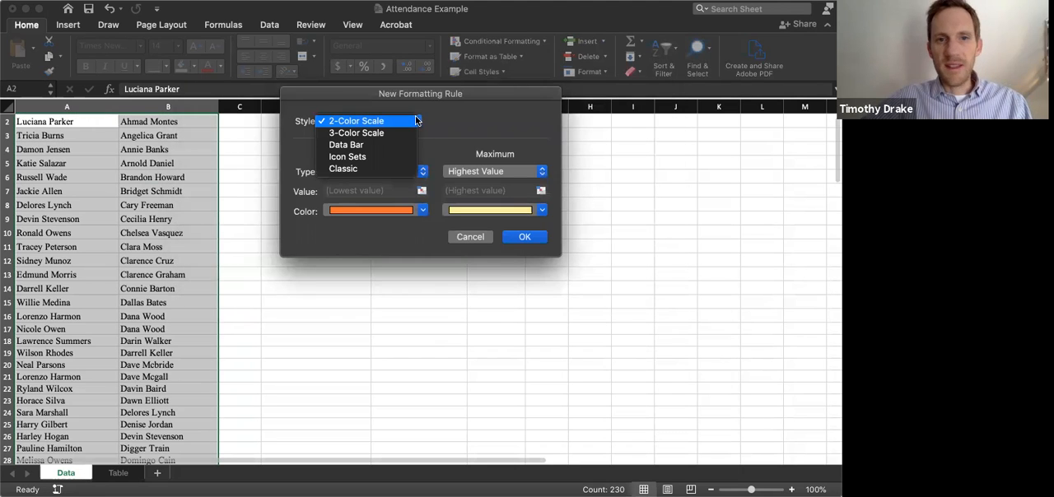
{"action": "key", "text": "Escape"}
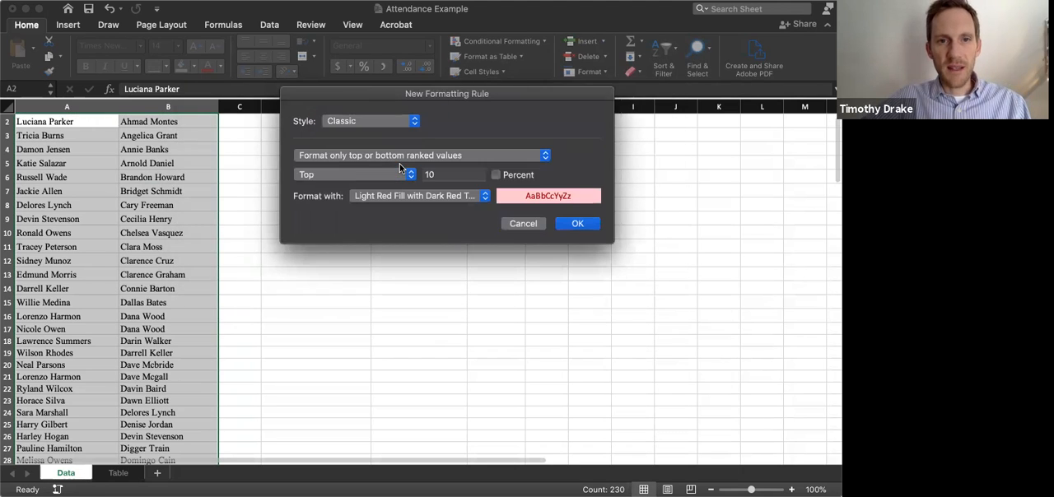
{"action": "left_click", "coordinate": [464, 154]}
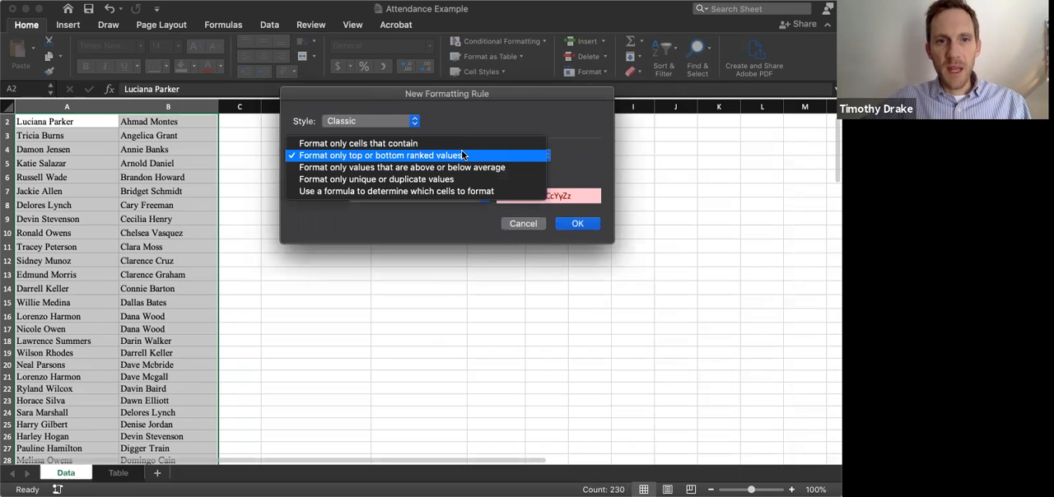
{"action": "left_click", "coordinate": [442, 179]}
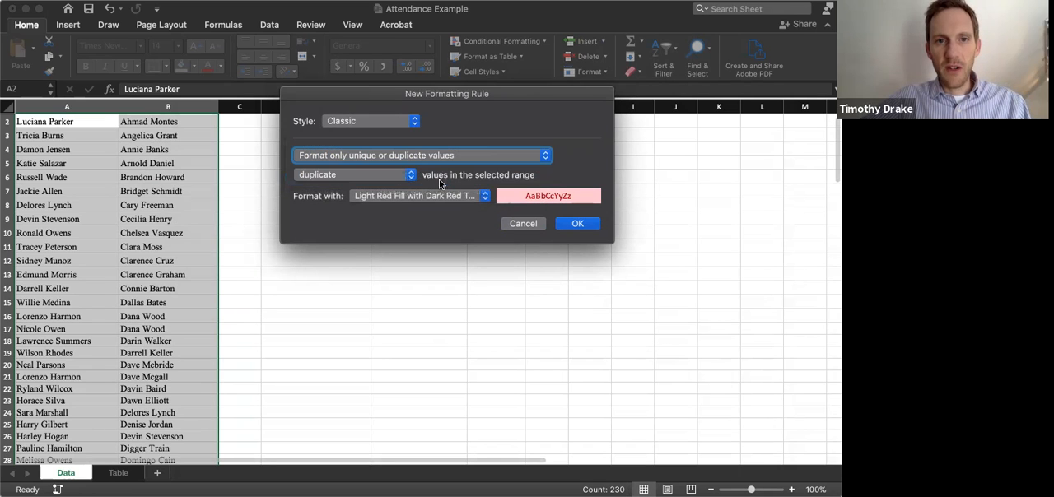
{"action": "left_click", "coordinate": [410, 175]}
{"action": "left_click", "coordinate": [403, 183]}
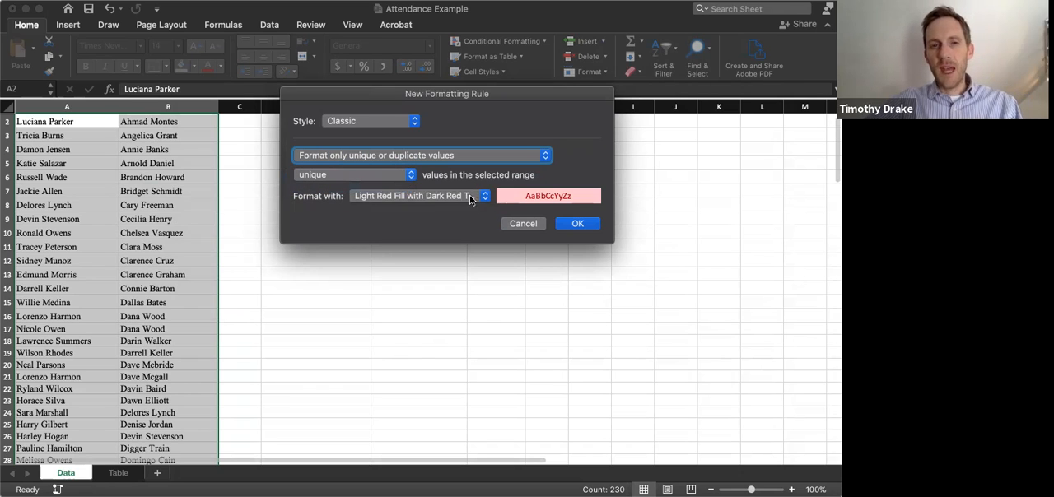
{"action": "left_click", "coordinate": [576, 223]}
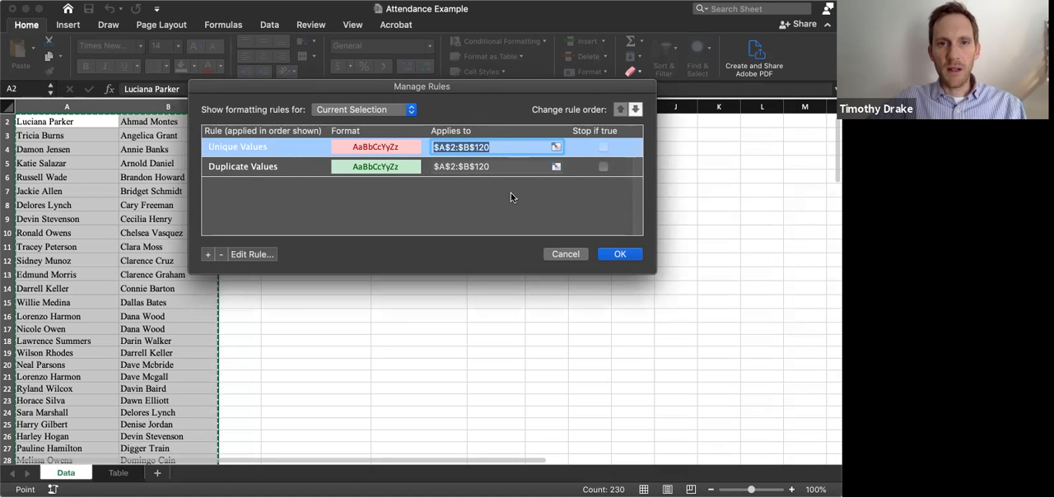
{"action": "left_click", "coordinate": [616, 254]}
{"action": "left_click", "coordinate": [168, 225]}
{"action": "scroll", "coordinate": [240, 202], "scroll_direction": "up", "scroll_amount": 1}
{"action": "scroll", "coordinate": [241, 201], "scroll_direction": "up", "scroll_amount": 1}
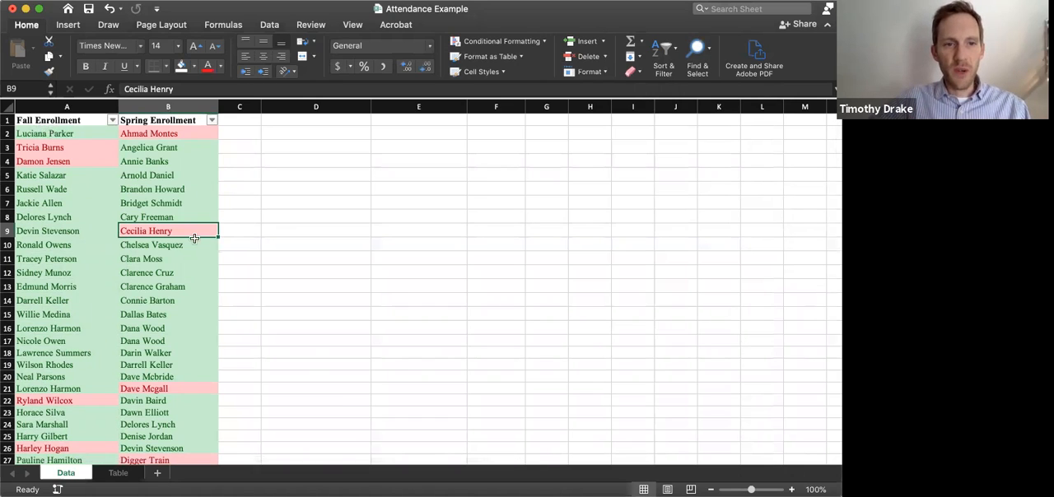
Filter the Fall Enrollment column to show only names with the Rose cell color
{"action": "scroll", "coordinate": [169, 296], "scroll_direction": "down", "scroll_amount": 10}
{"action": "scroll", "coordinate": [167, 295], "scroll_direction": "down", "scroll_amount": 3}
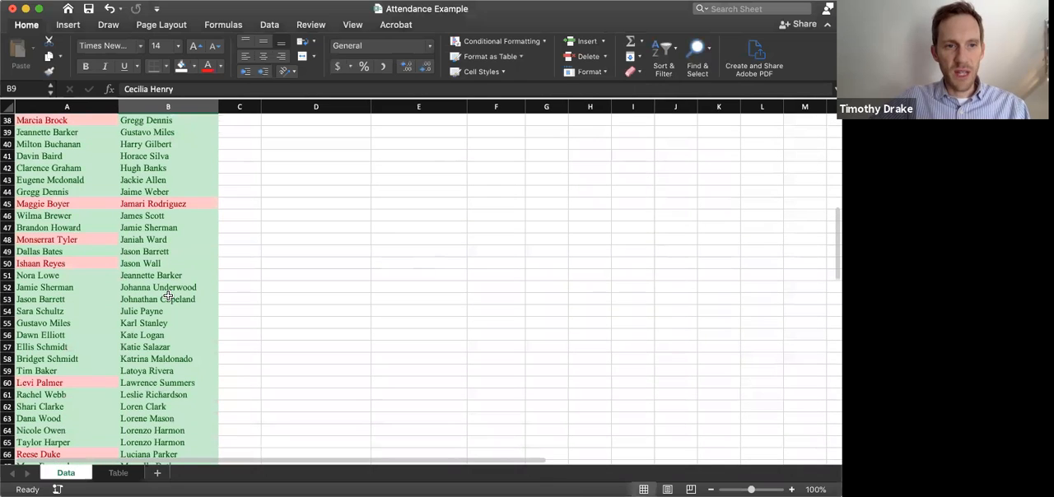
{"action": "left_click", "coordinate": [152, 385]}
{"action": "scroll", "coordinate": [180, 321], "scroll_direction": "up", "scroll_amount": 12}
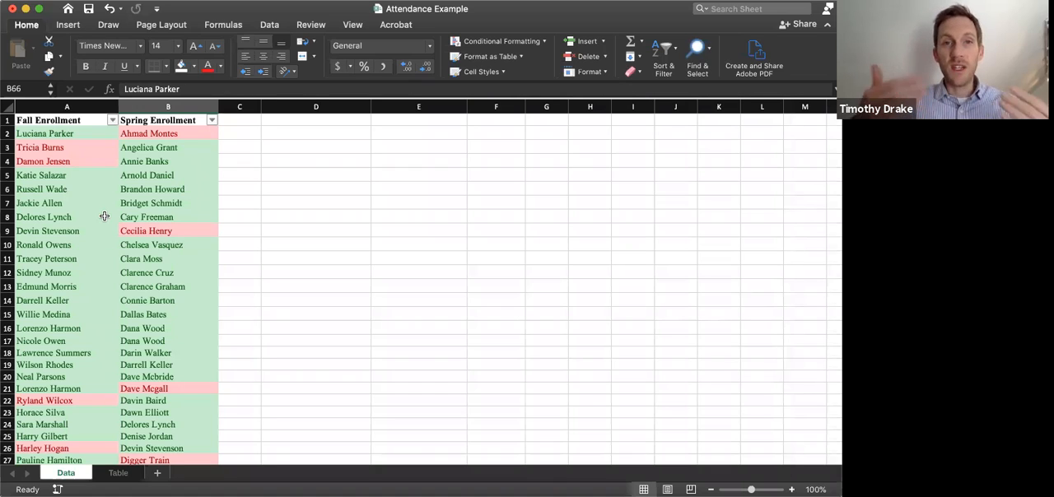
{"action": "left_click", "coordinate": [113, 121]}
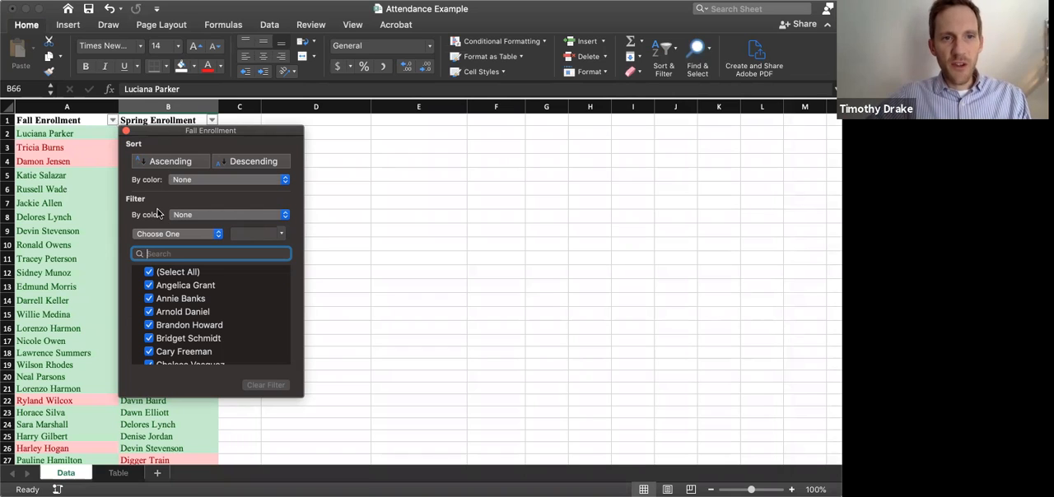
{"action": "left_click", "coordinate": [281, 214]}
{"action": "mouse_move", "coordinate": [275, 225]}
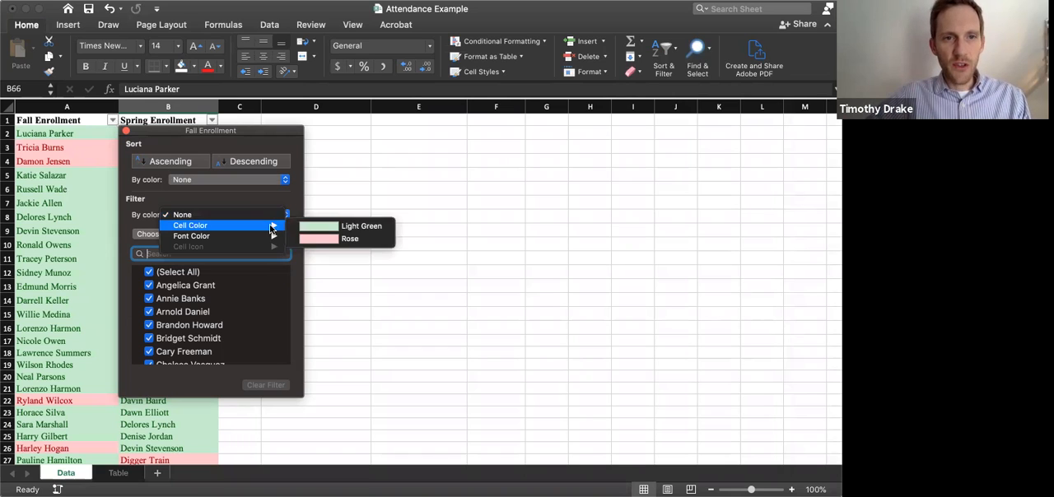
{"action": "left_click", "coordinate": [311, 241]}
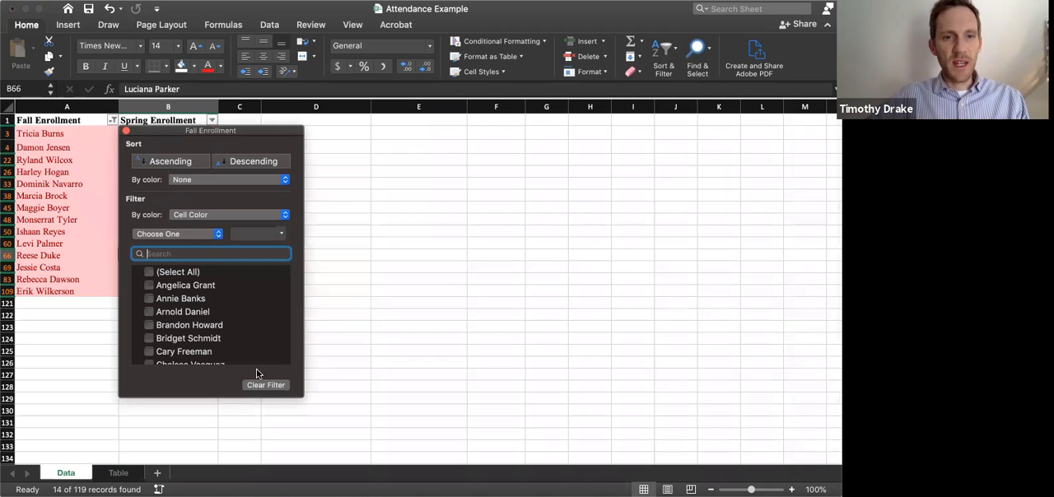
{"action": "left_click", "coordinate": [126, 132]}
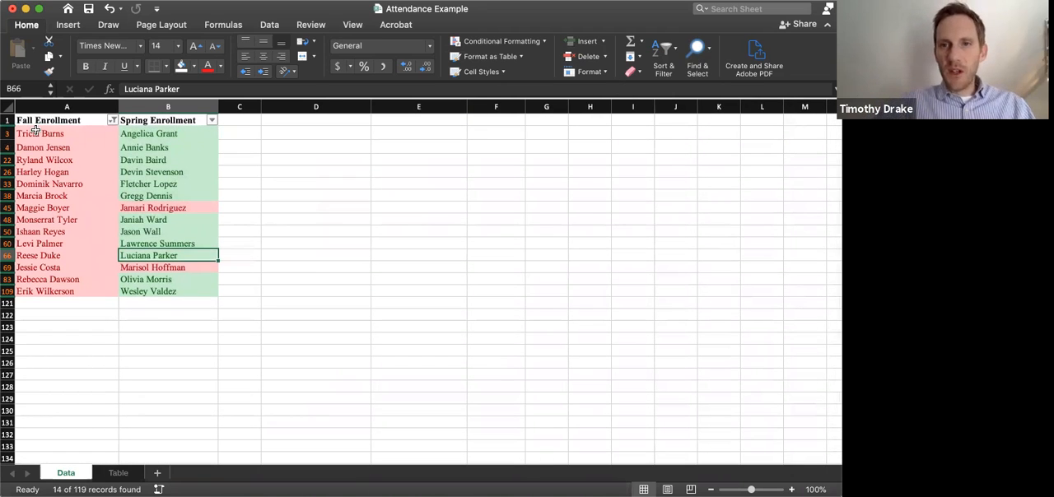
Count the filtered fall names by selecting them, and enter 14 as the Fall Only total in cell B6 of the Table sheet
{"action": "left_click_drag", "start_coordinate": [36, 130], "coordinate": [38, 291]}
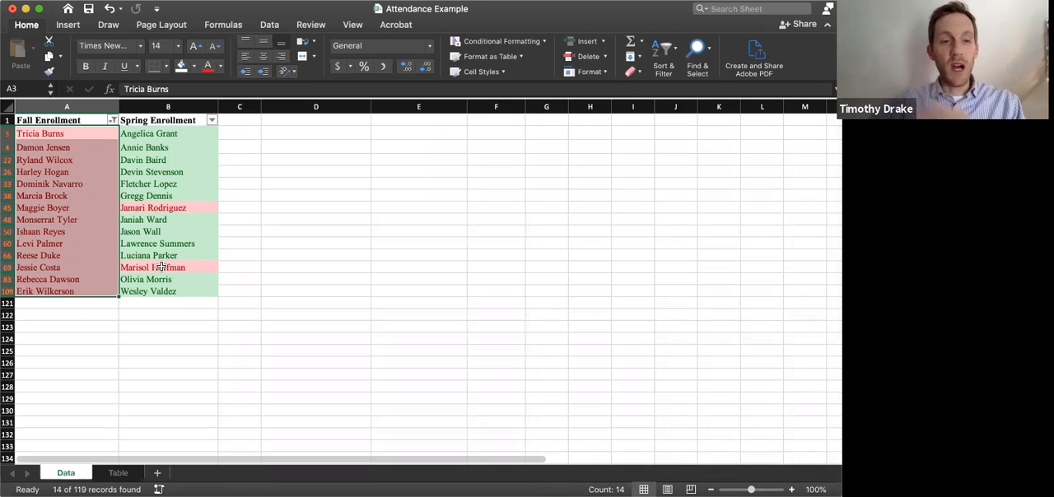
{"action": "left_click", "coordinate": [118, 474]}
{"action": "type", "text": "14"}
{"action": "key", "text": "Return"}
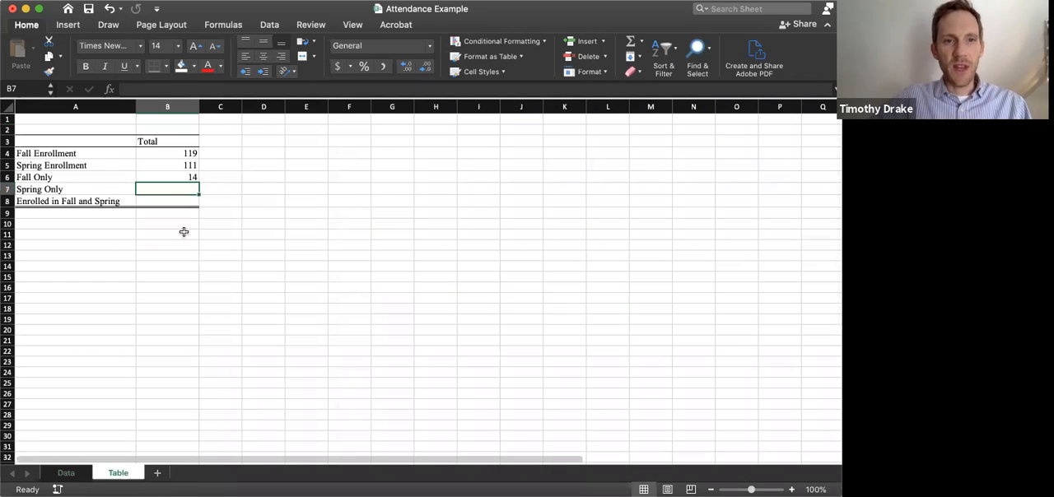
Clear the color filter from the Fall Enrollment column on the Data sheet
{"action": "left_click", "coordinate": [67, 472]}
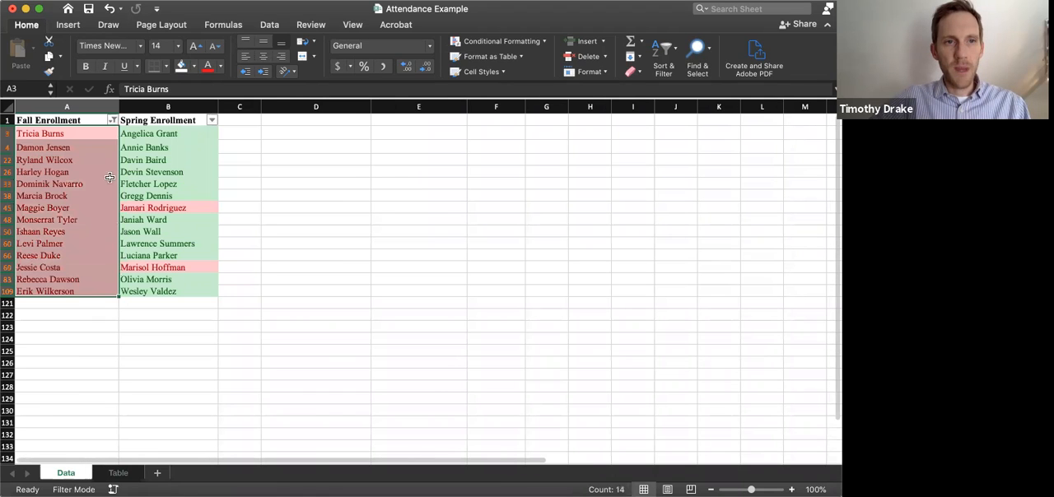
{"action": "left_click", "coordinate": [113, 120]}
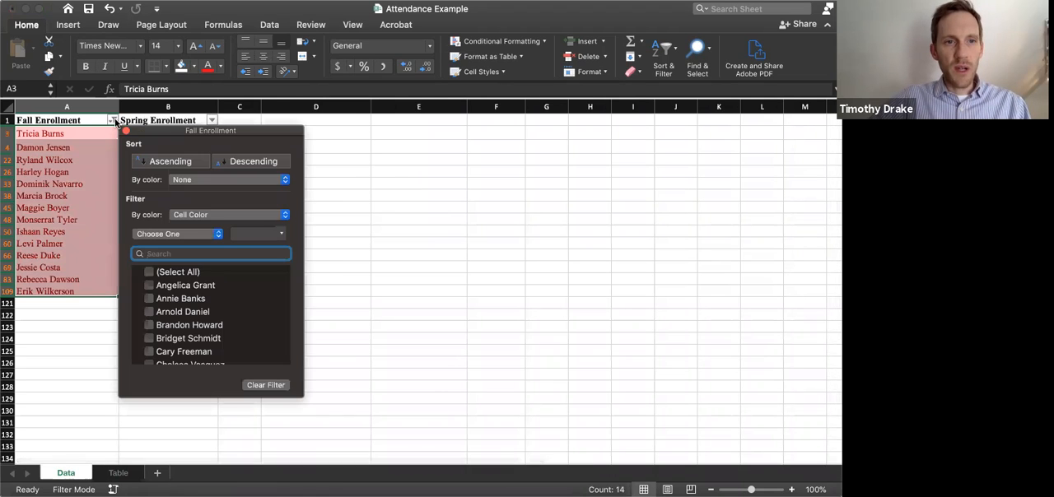
{"action": "left_click", "coordinate": [258, 385]}
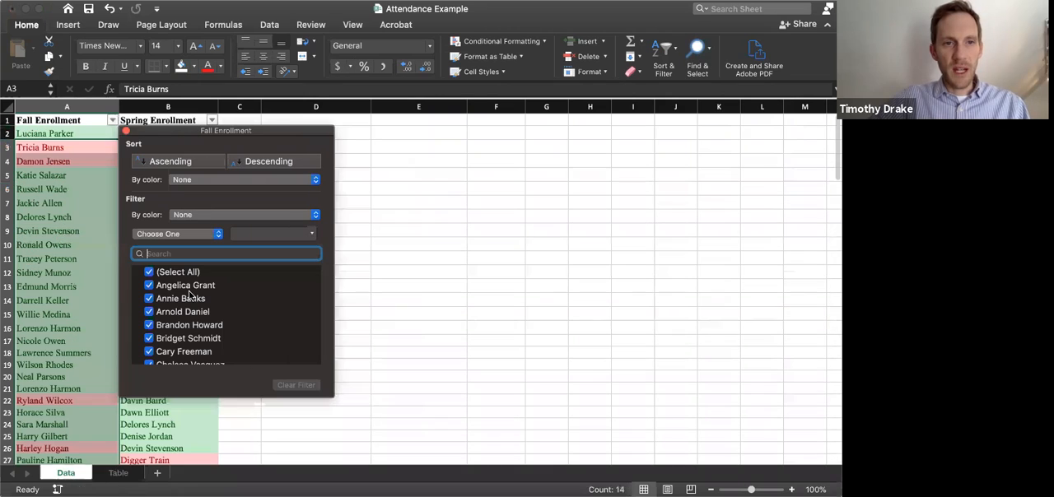
{"action": "left_click", "coordinate": [125, 132]}
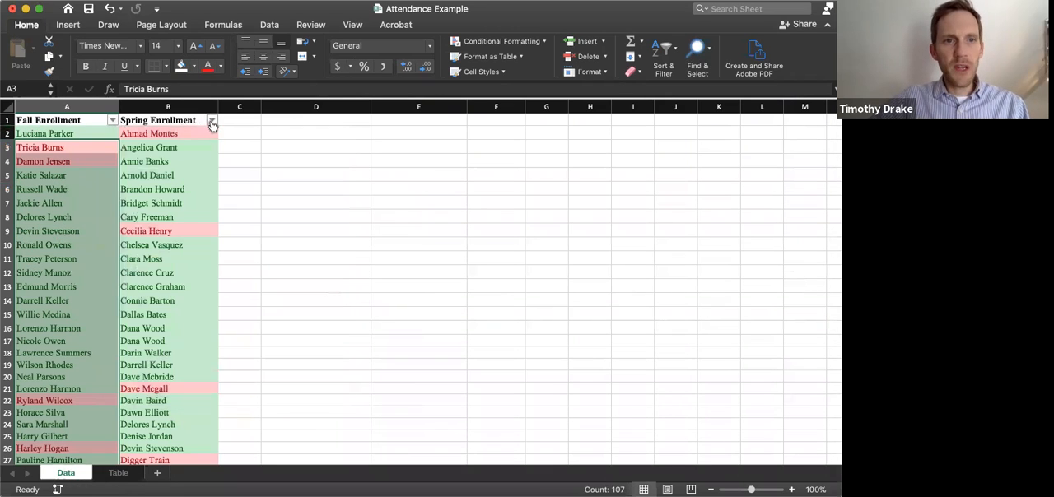
Filter the Spring Enrollment column to show only names with the Rose cell color
{"action": "left_click", "coordinate": [211, 121]}
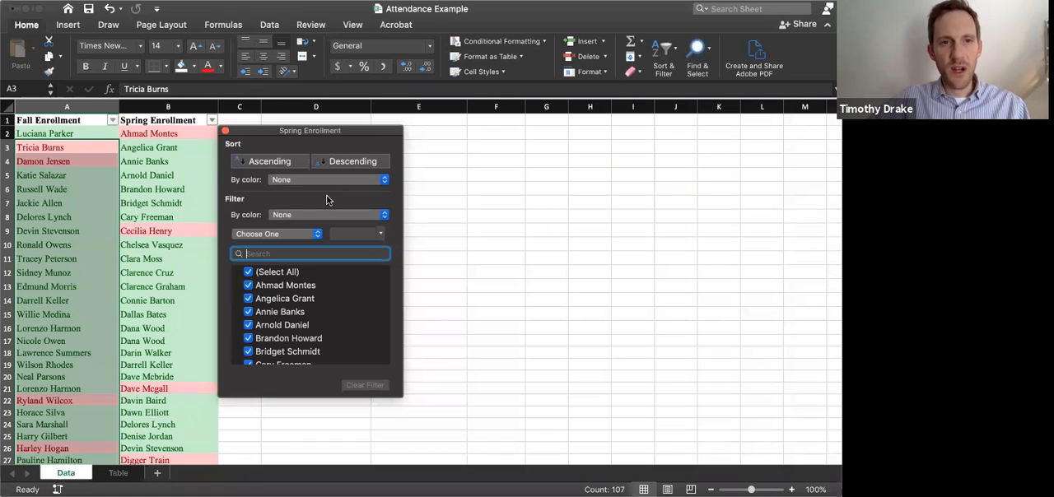
{"action": "left_click", "coordinate": [380, 213]}
{"action": "mouse_move", "coordinate": [366, 225]}
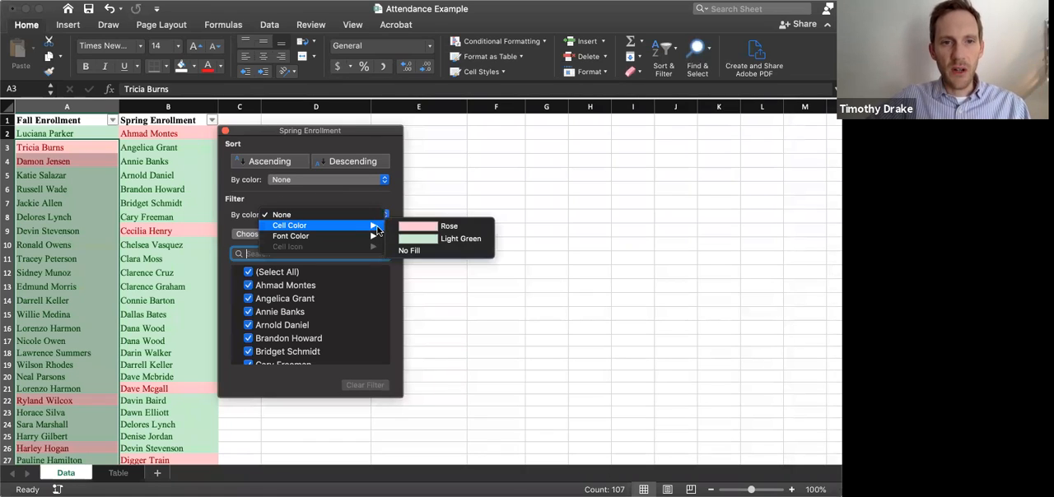
{"action": "left_click", "coordinate": [414, 229]}
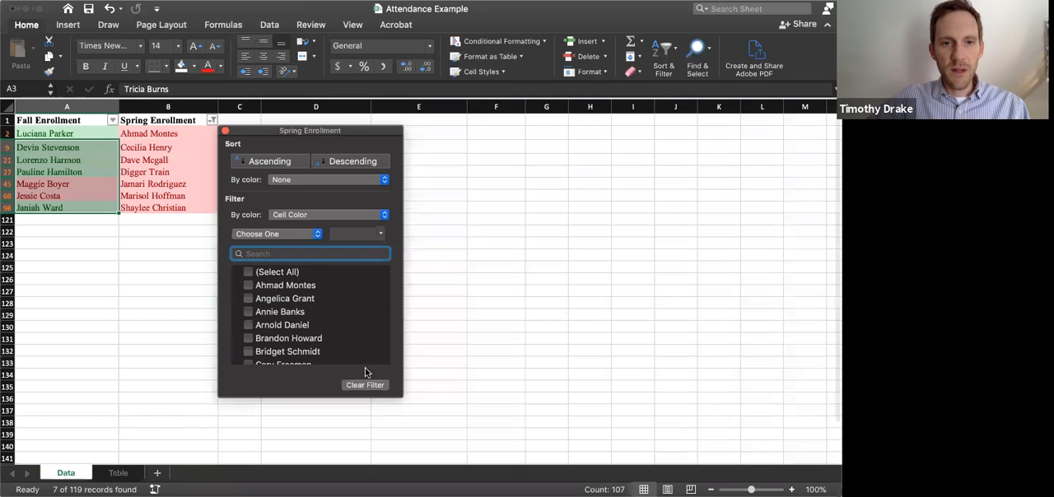
{"action": "left_click", "coordinate": [226, 130]}
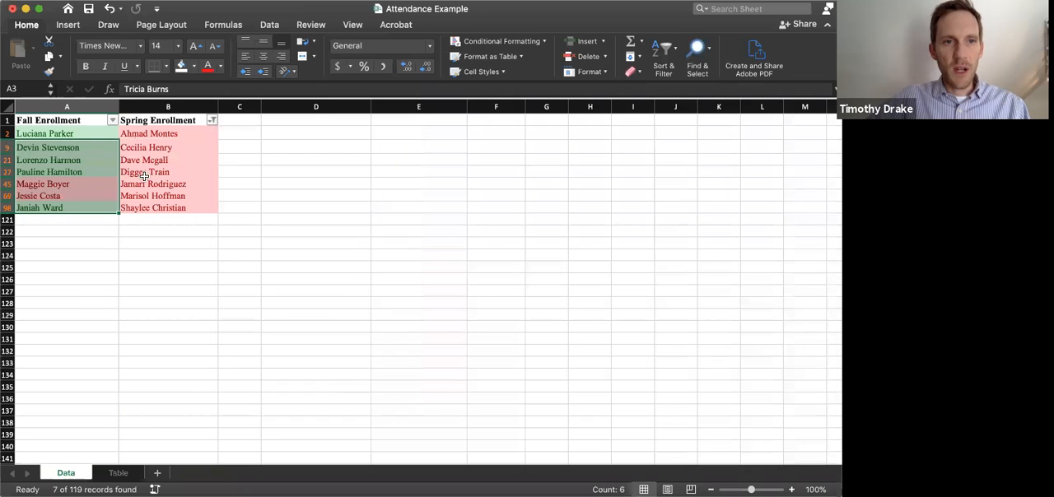
Count the filtered spring names by selecting them, and enter 7 as the Spring Only total in cell B7 of the Table sheet
{"action": "left_click_drag", "start_coordinate": [146, 132], "coordinate": [151, 208]}
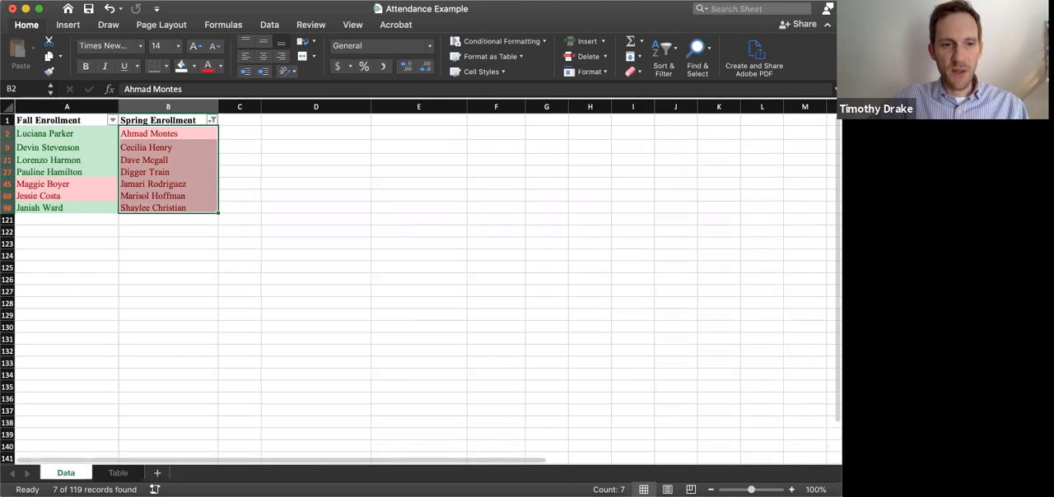
{"action": "left_click", "coordinate": [119, 473]}
{"action": "type", "text": "7"}
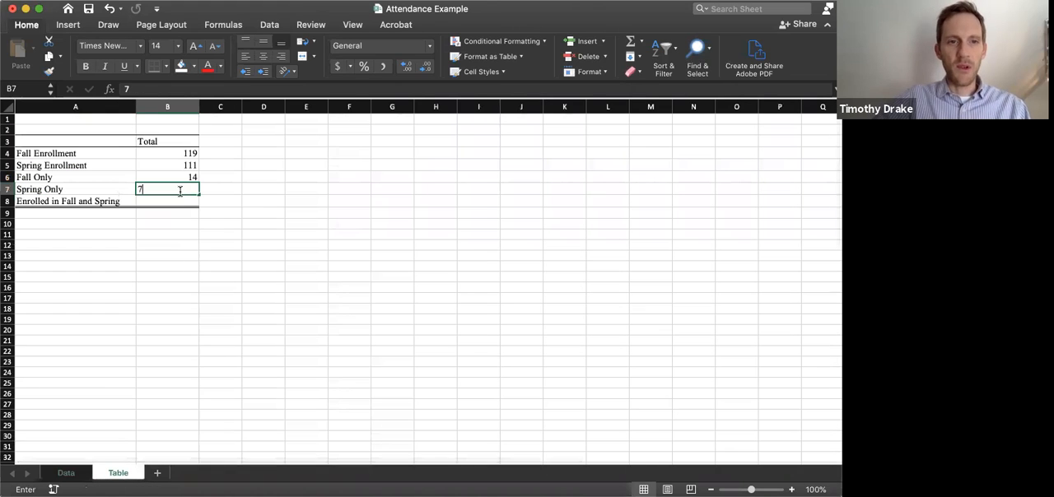
{"action": "key", "text": "Return"}
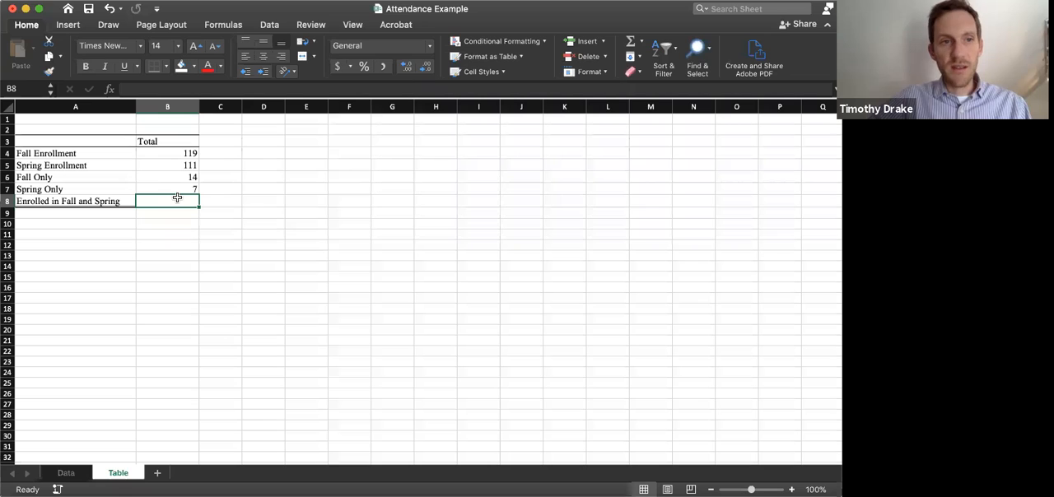
Clear the color filter from the Spring Enrollment column on the Data sheet
{"action": "left_click", "coordinate": [64, 471]}
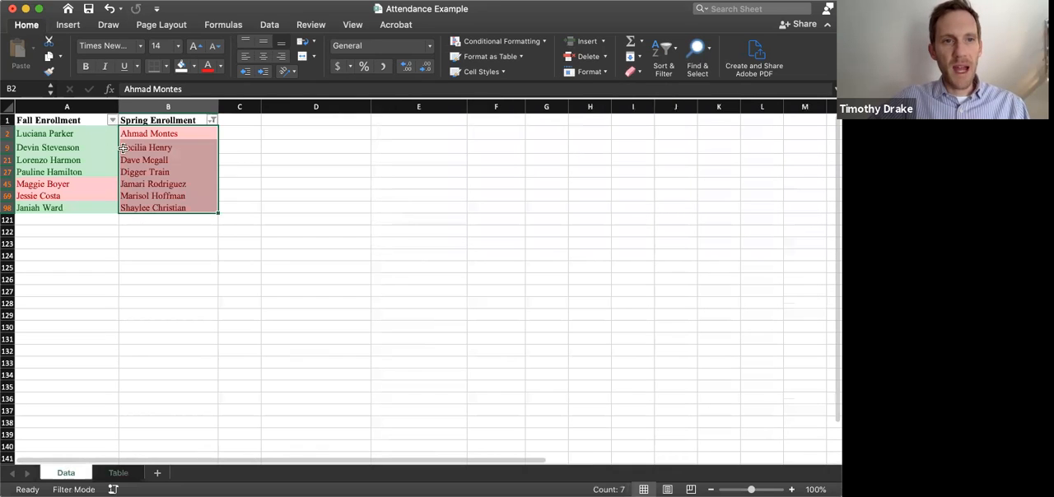
{"action": "left_click", "coordinate": [212, 120]}
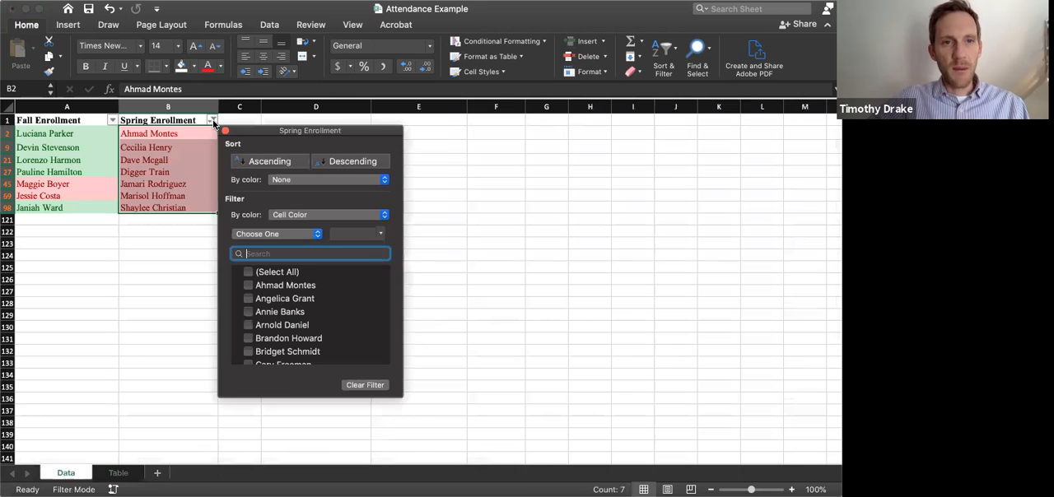
{"action": "left_click", "coordinate": [364, 386]}
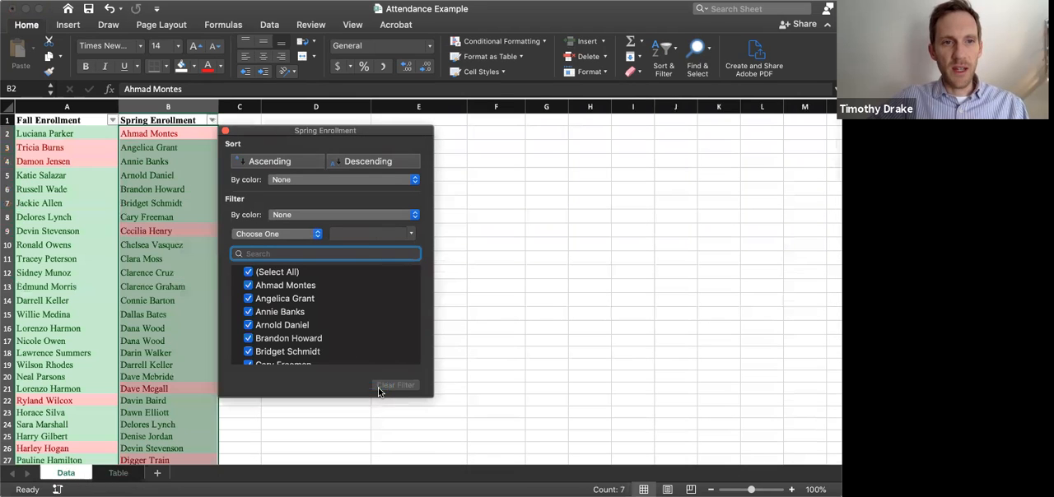
{"action": "left_click", "coordinate": [113, 121]}
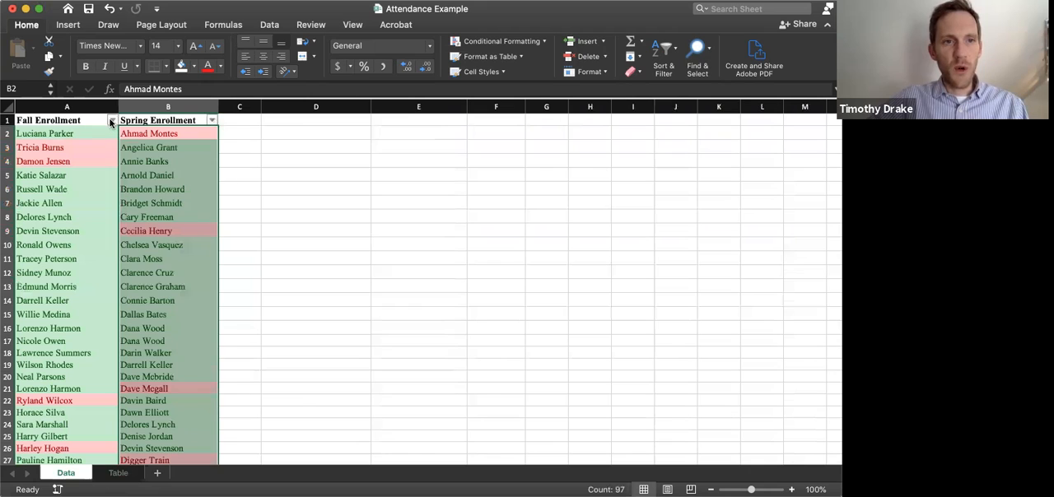
Filter the Fall Enrollment column to show only names with the Light Green cell color
{"action": "left_click", "coordinate": [112, 121]}
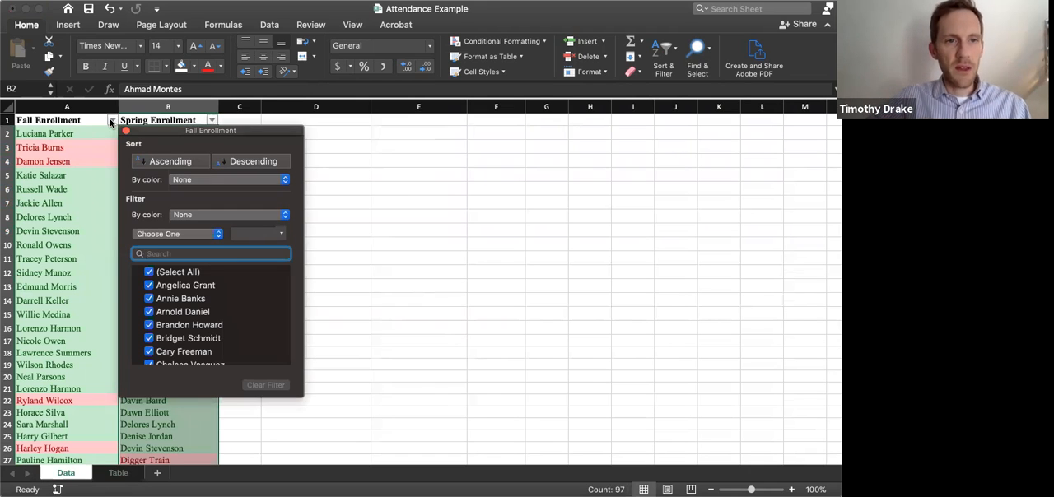
{"action": "left_click", "coordinate": [276, 214]}
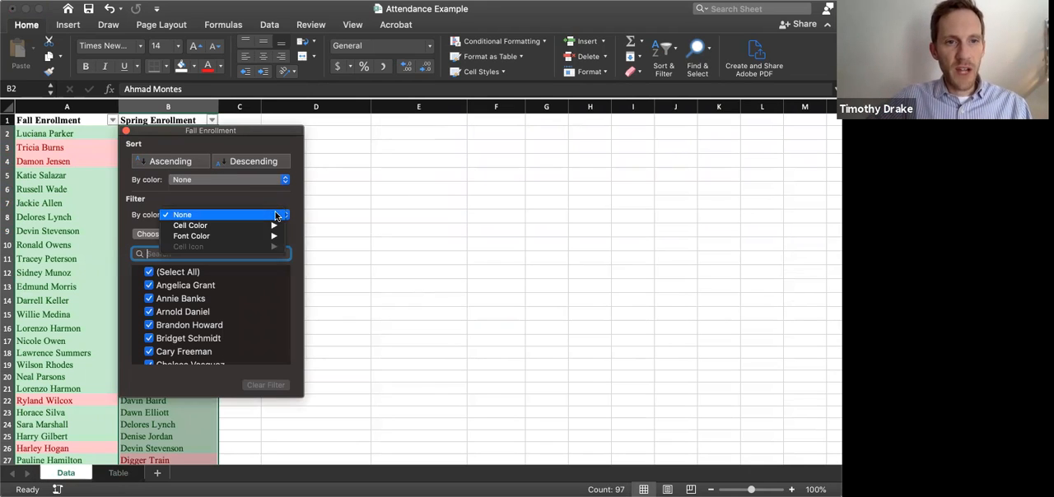
{"action": "mouse_move", "coordinate": [273, 225]}
{"action": "left_click", "coordinate": [314, 224]}
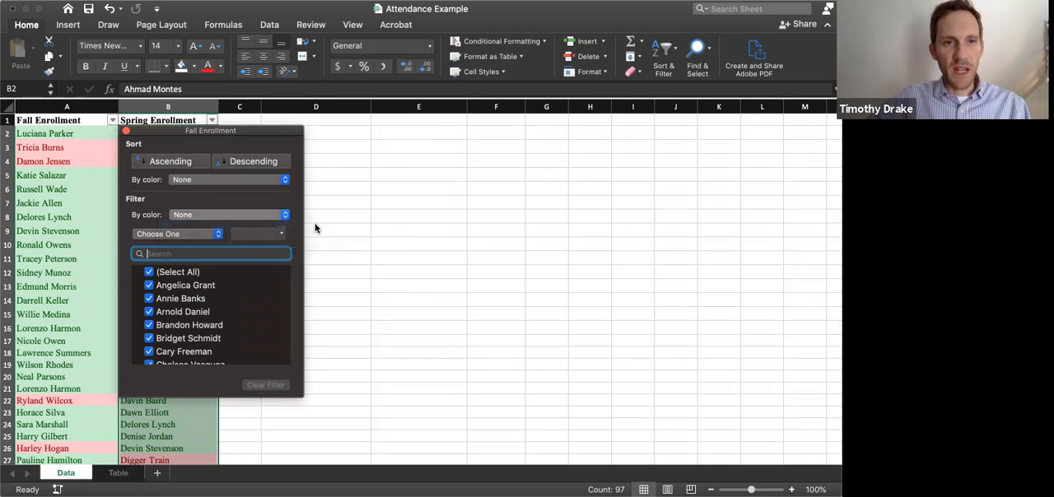
{"action": "left_click", "coordinate": [126, 130]}
Count the filtered fall names from A2 to A120 by selecting them, and enter 105 as the Enrolled in Fall and Spring total in Table cell B8
{"action": "left_click", "coordinate": [60, 133]}
{"action": "scroll", "coordinate": [46, 241], "scroll_direction": "down", "scroll_amount": 20}
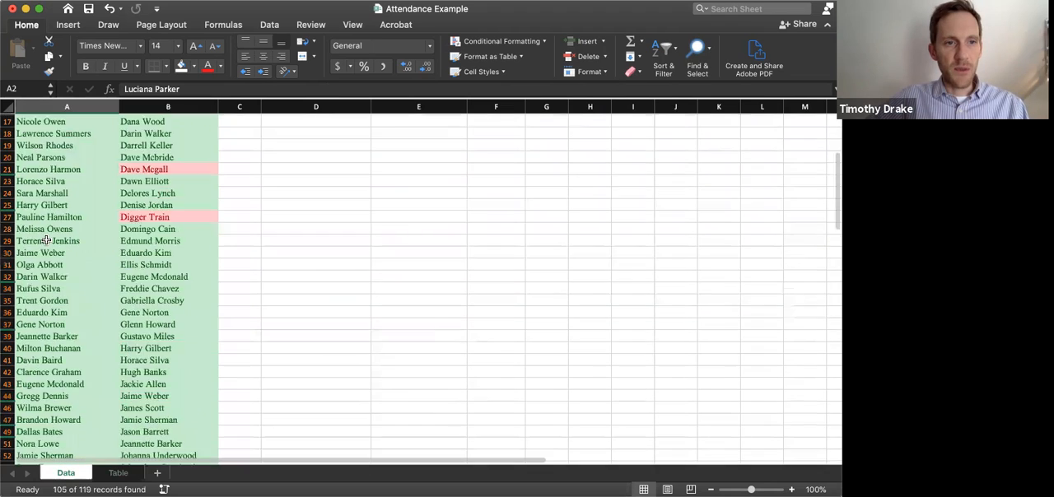
{"action": "scroll", "coordinate": [46, 240], "scroll_direction": "down", "scroll_amount": 5}
{"action": "scroll", "coordinate": [45, 238], "scroll_direction": "up", "scroll_amount": 2}
{"action": "left_click", "coordinate": [34, 206], "text": "shift"}
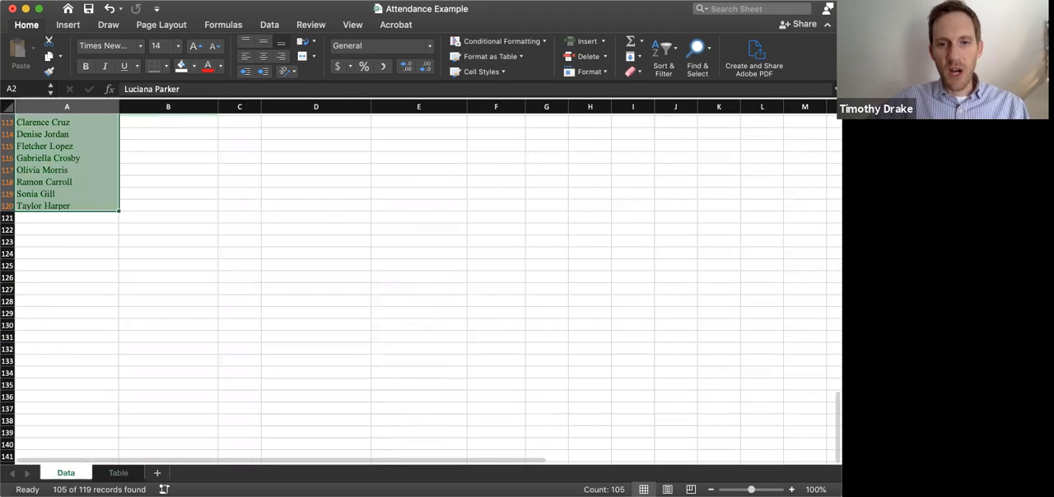
{"action": "left_click", "coordinate": [118, 473]}
{"action": "type", "text": "105"}
{"action": "key", "text": "Return"}
{"action": "left_click", "coordinate": [151, 244]}
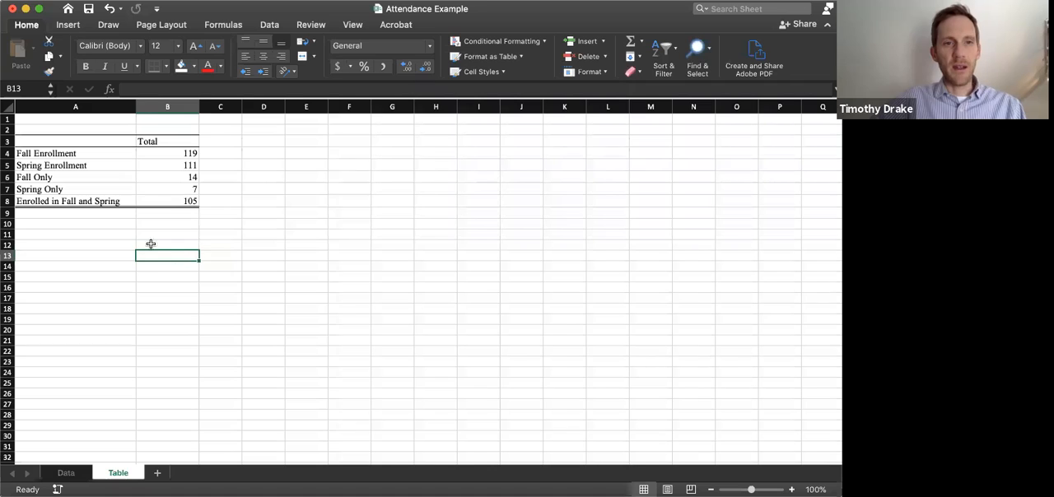
{"action": "left_click", "coordinate": [118, 214]}
{"action": "left_click", "coordinate": [114, 234]}
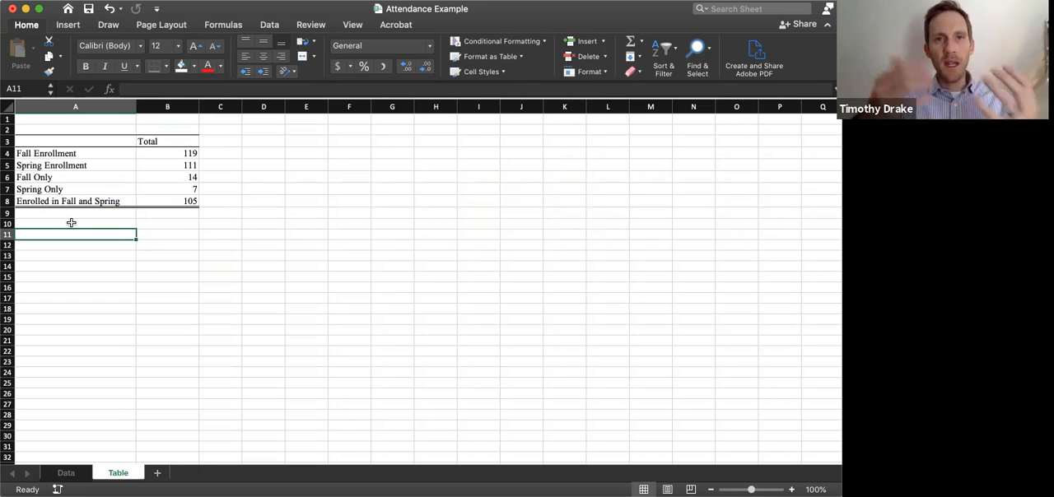
{"action": "left_click_drag", "start_coordinate": [174, 202], "coordinate": [101, 154]}
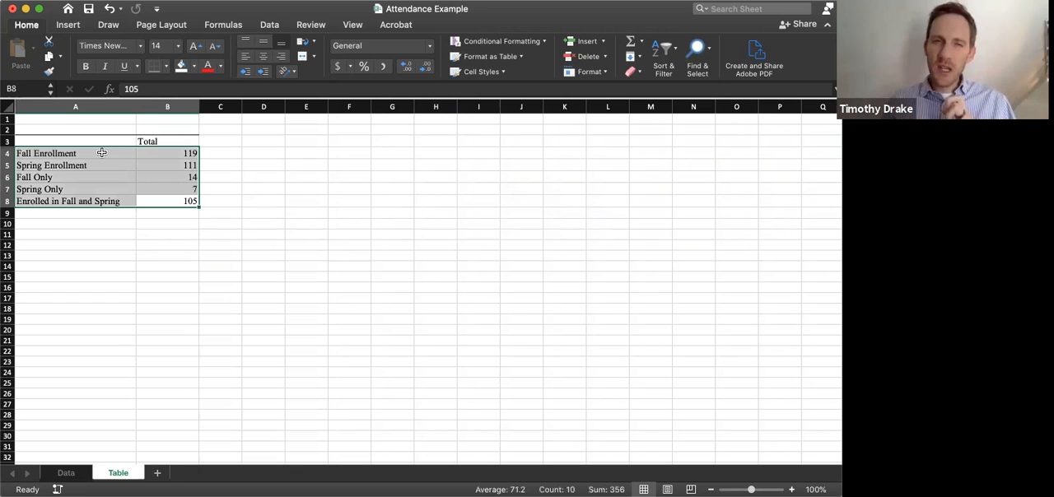